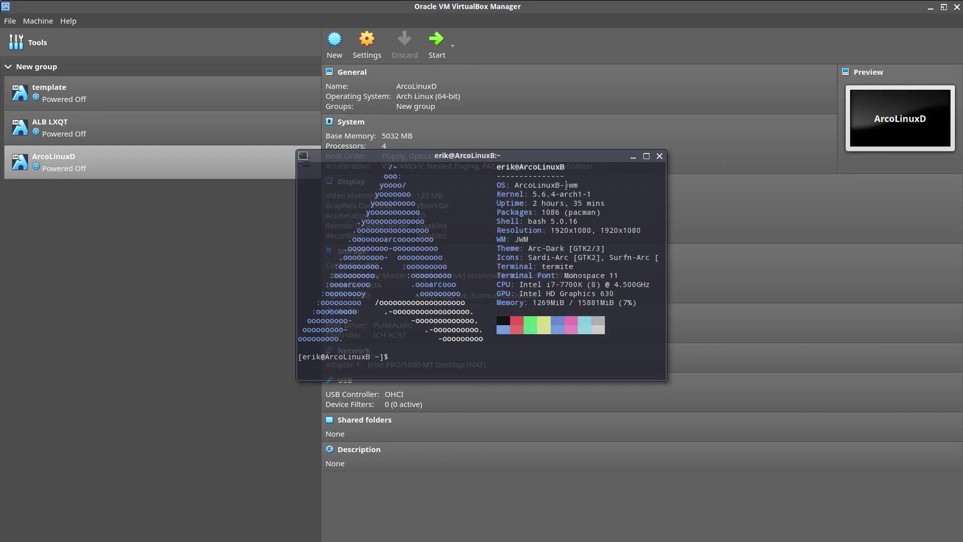
Close the system-info terminal to reveal the ArcoLinuxD VM details in VirtualBox Manager
left_click_drag(565, 185, 587, 184)
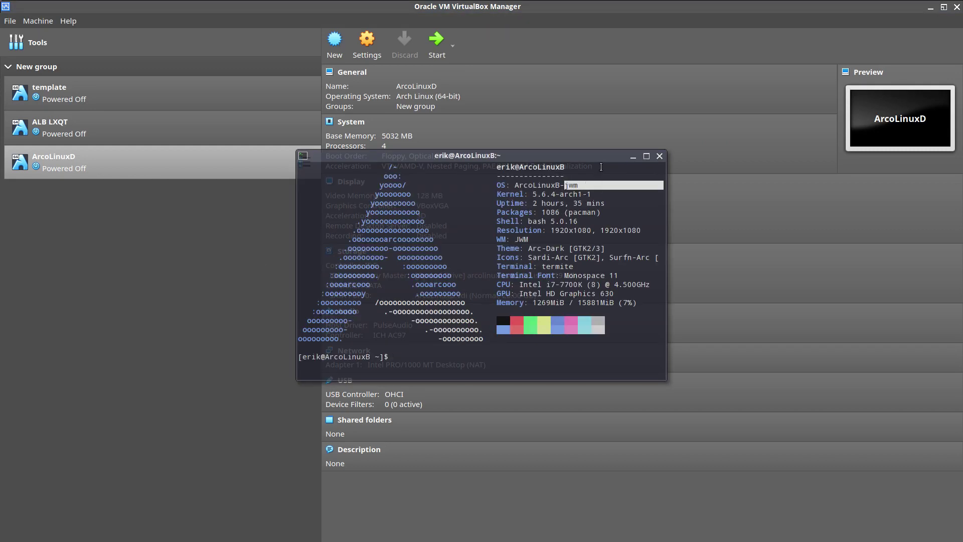
key("super+q")
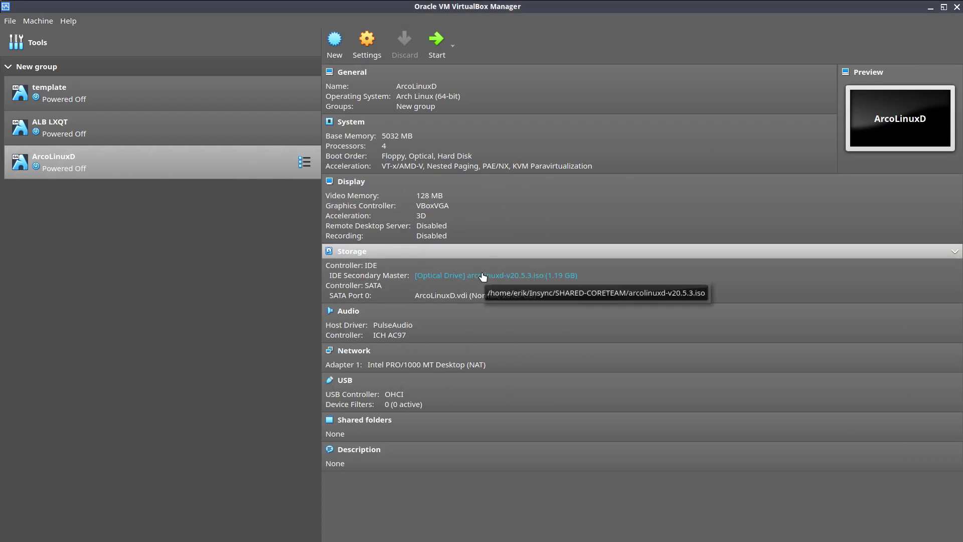
Start the ArcoLinuxD VM and boot the default 'Boot ArcoLinuxD (x86_64)' live entry
double_click(226, 163)
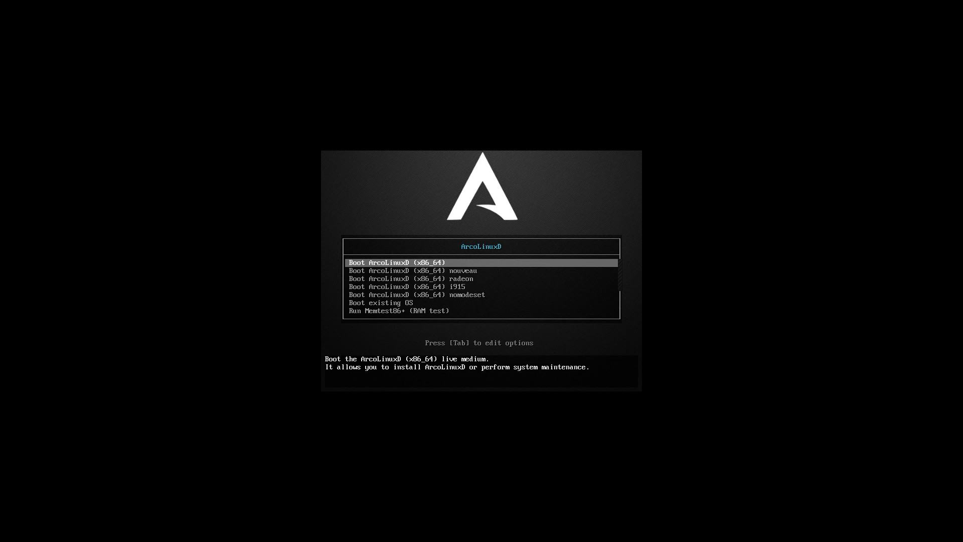
key("Return")
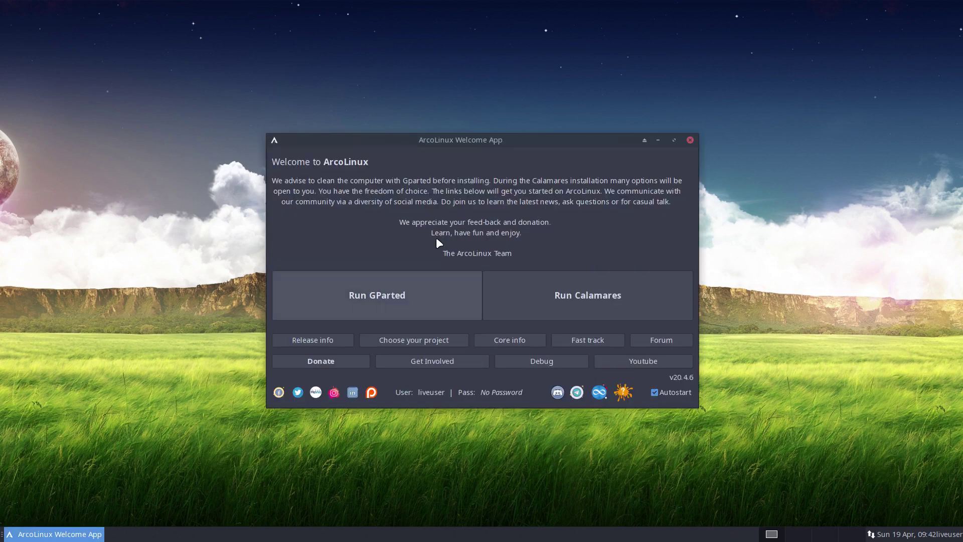
Launch Calamares from the Welcome App and skip past the Welcome, Kernel and Services pages
left_click(549, 291)
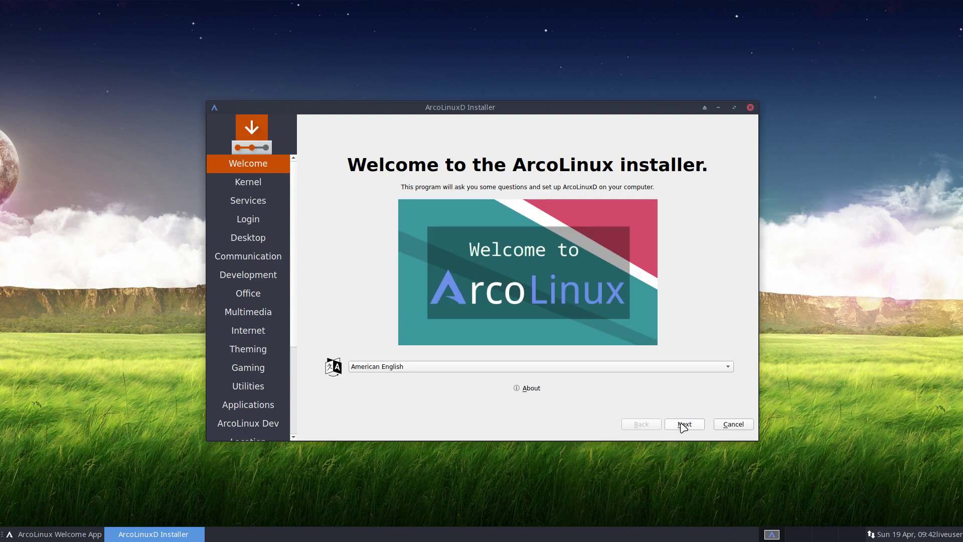
left_click(685, 425)
left_click(684, 424)
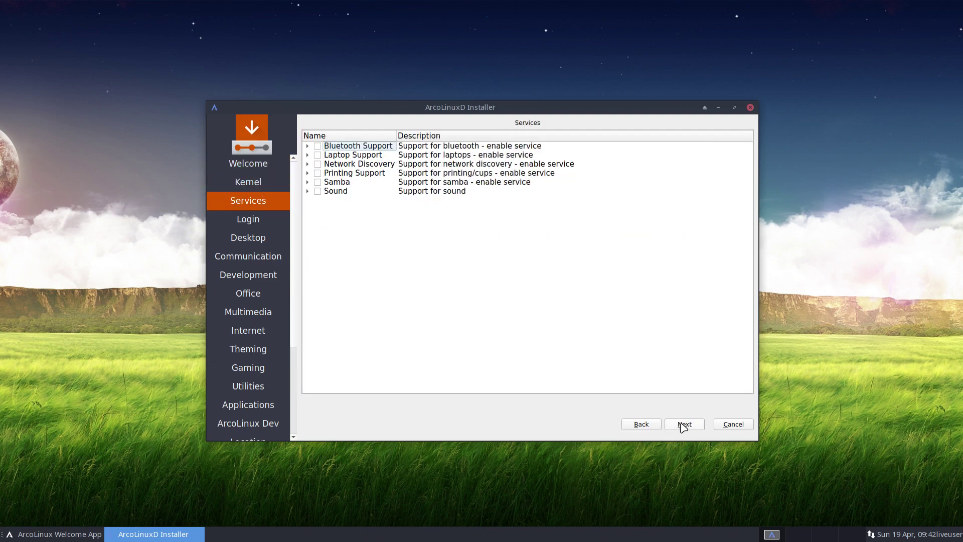
left_click(684, 425)
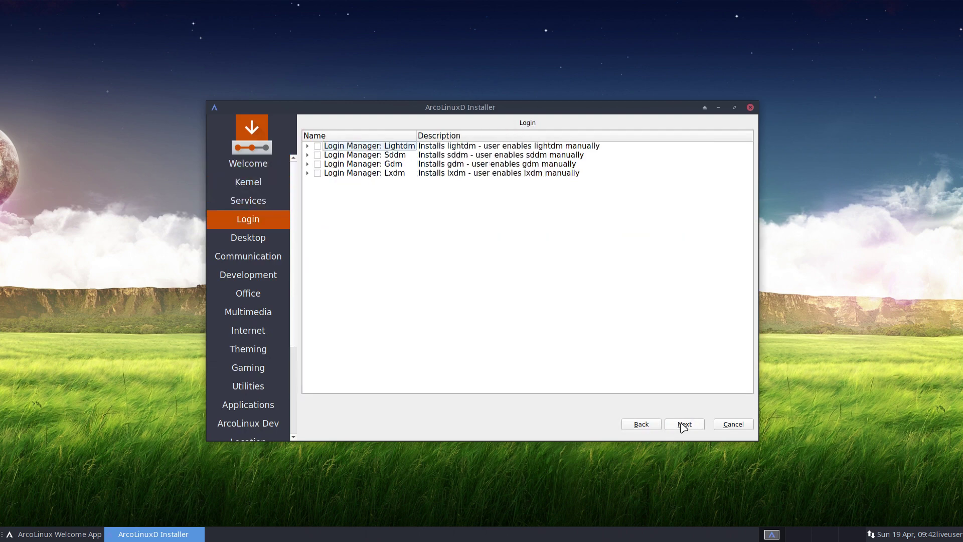
Choose Lightdm as login manager, then expand and tick Desktop: Jwm with all packages
left_click(317, 146)
left_click(686, 425)
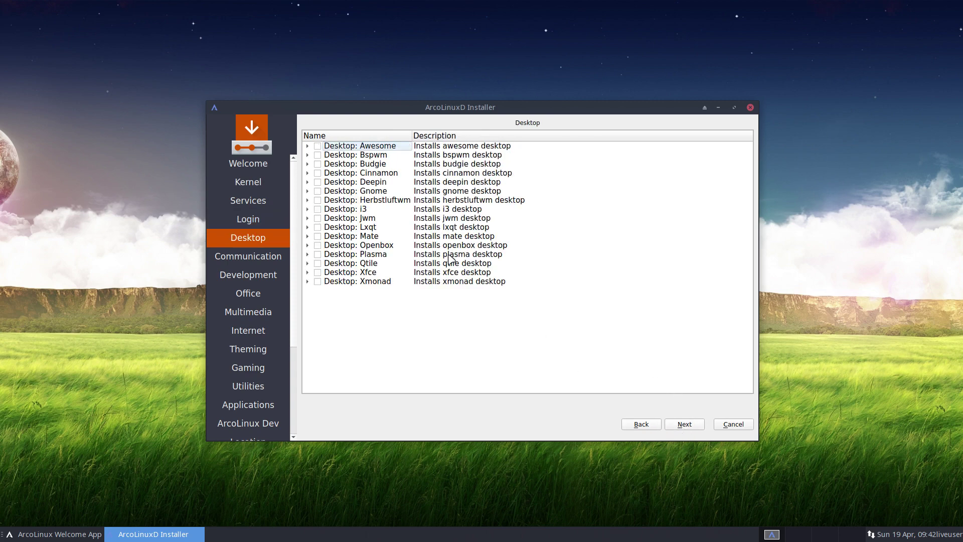
left_click(308, 218)
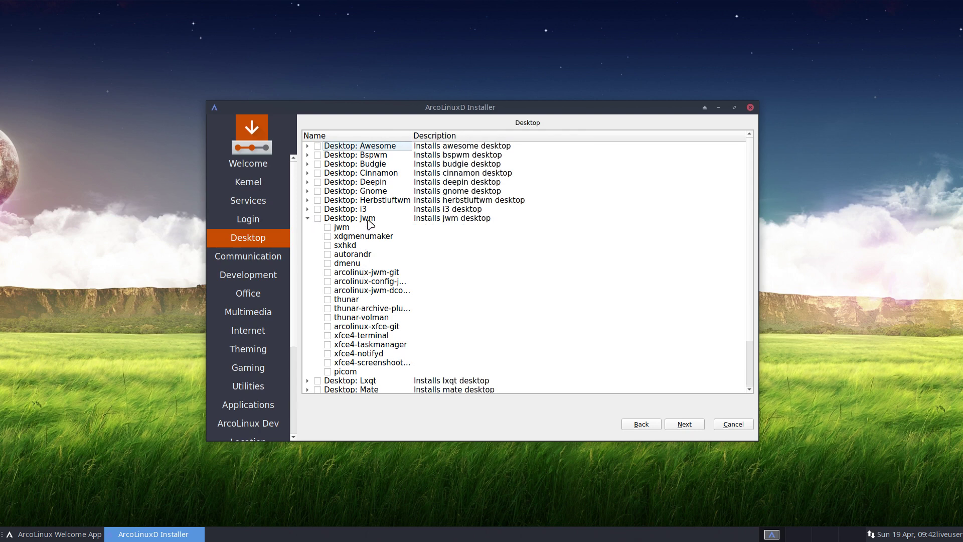
left_click(318, 219)
Toggle several xfce4 packages in Jwm, then untick and collapse the whole Jwm desktop
left_click(328, 362)
left_click(327, 354)
left_click(328, 345)
left_click(331, 336)
left_click(328, 344)
left_click(327, 353)
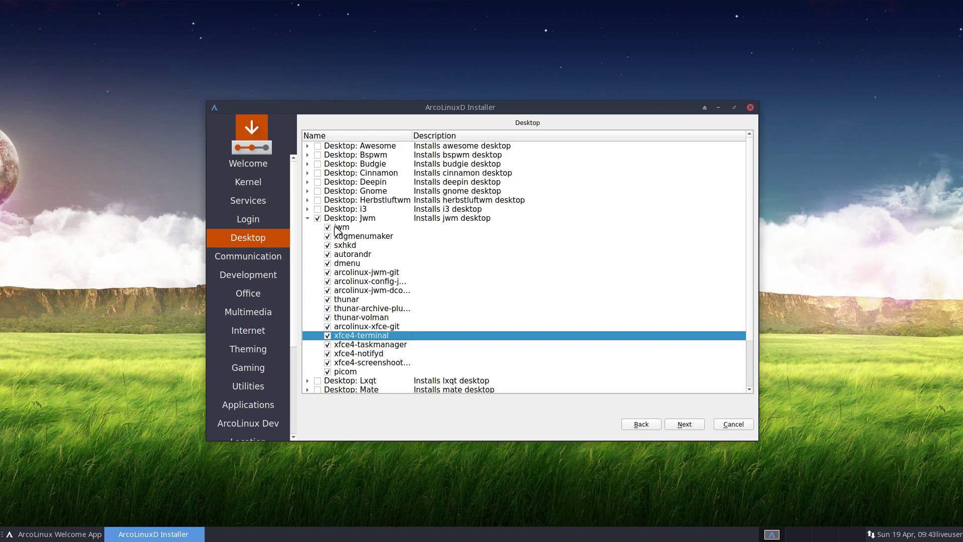
left_click(317, 218)
left_click(308, 218)
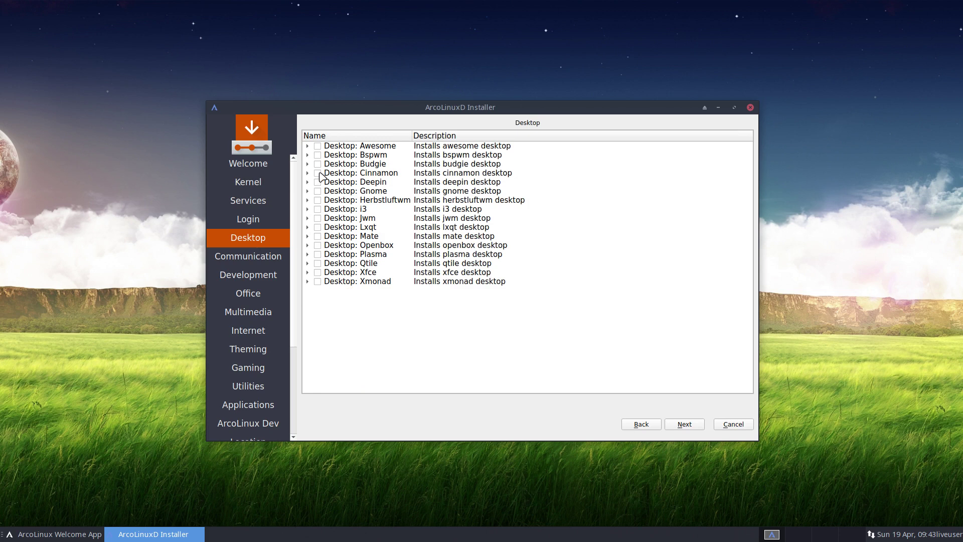
Recheck Lightdm on the login page, then tick and untick the Xfce and Awesome desktops
left_click(642, 424)
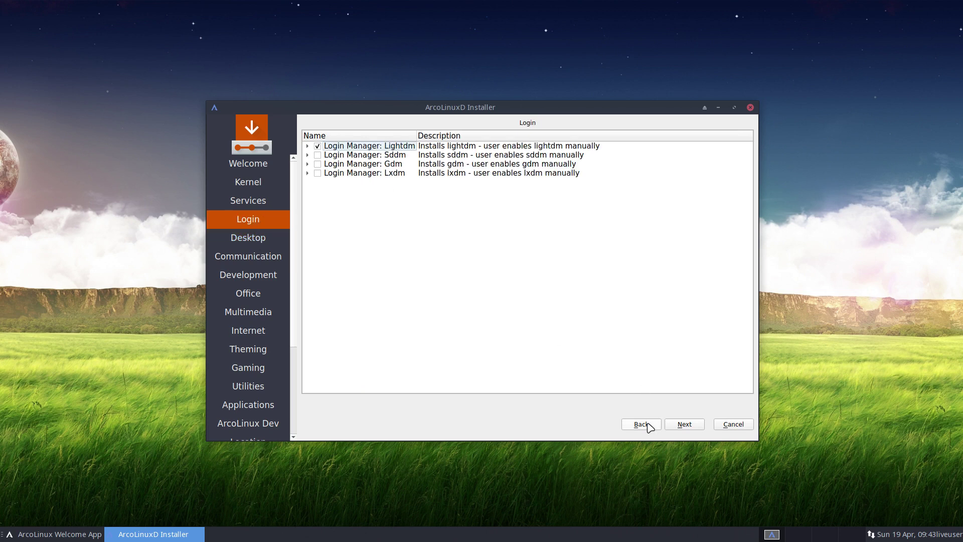
left_click(684, 424)
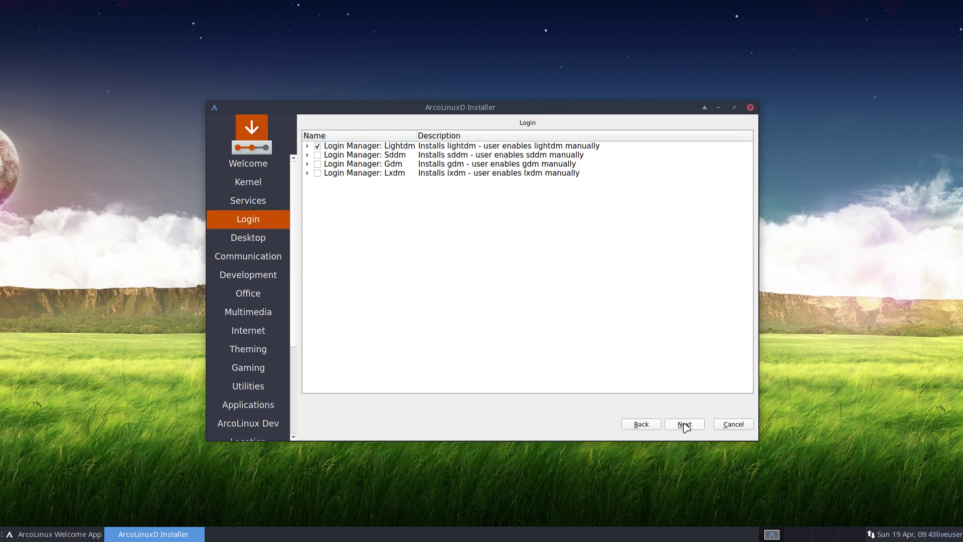
left_click(318, 273)
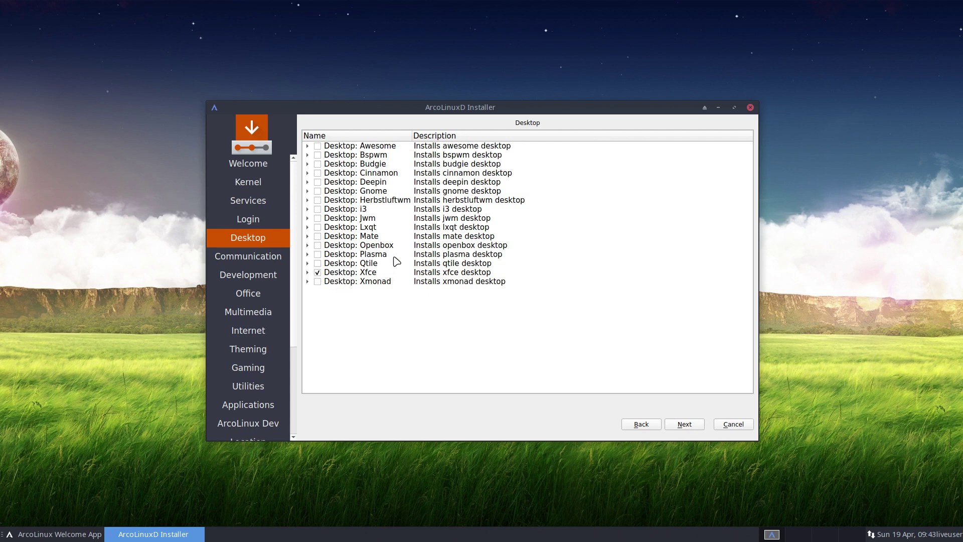
left_click(318, 146)
left_click(316, 272)
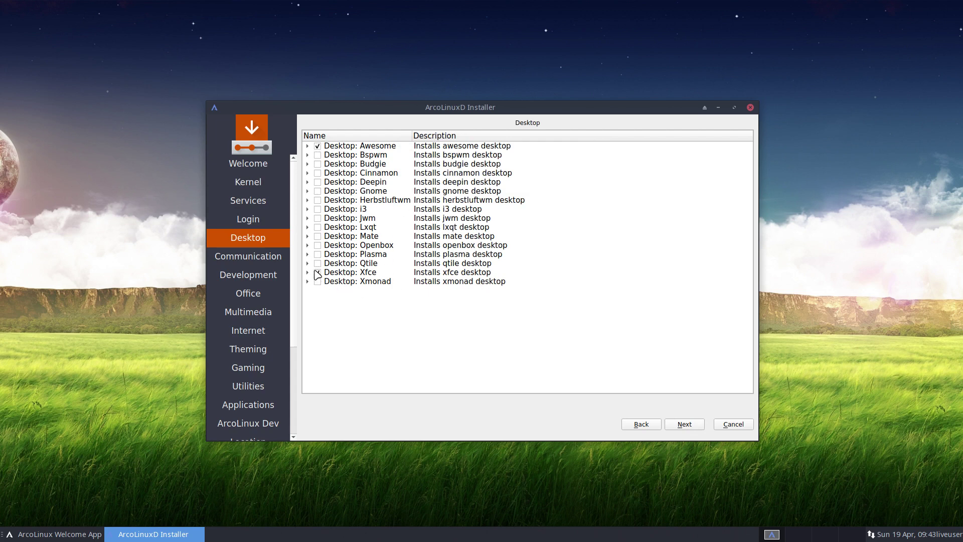
left_click(318, 146)
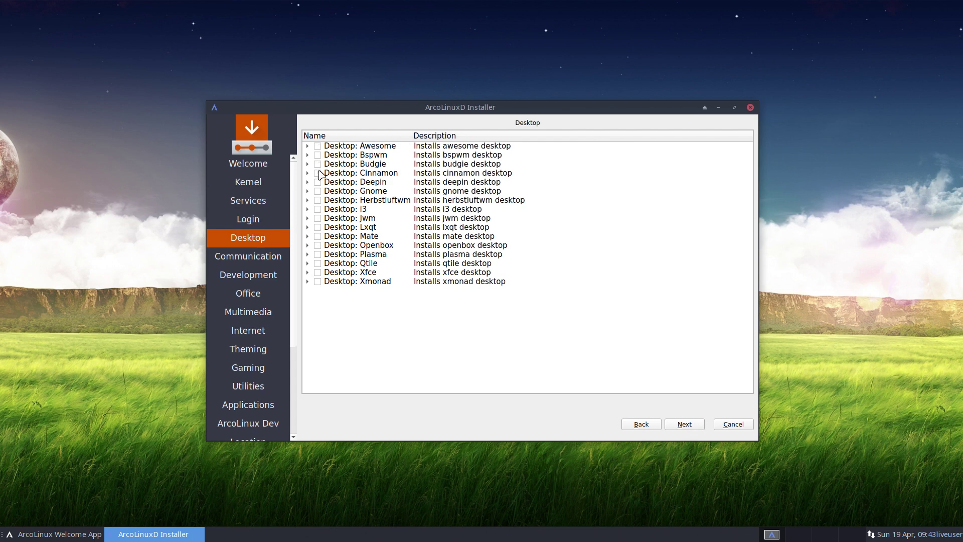
Expand Desktop: Jwm, select it with all packages, then deselect it again
left_click(307, 219)
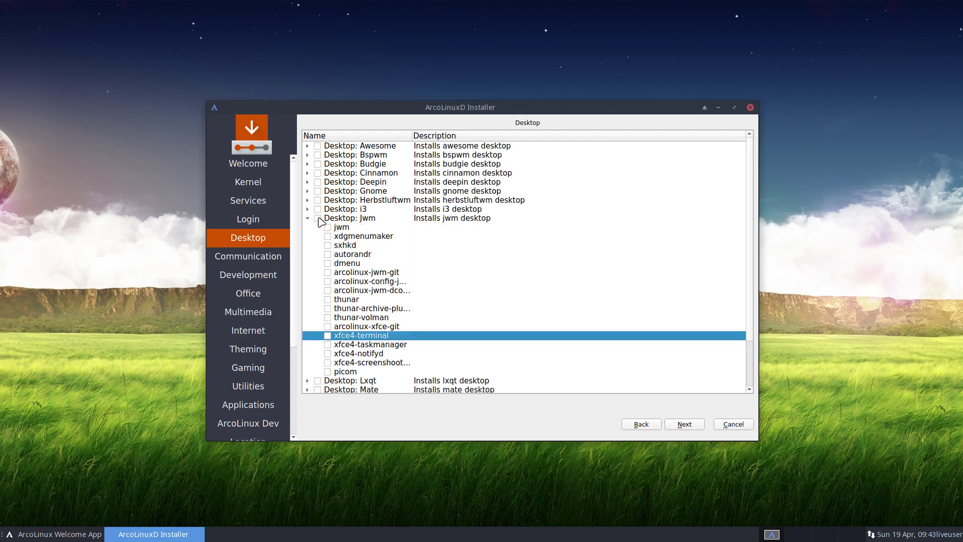
left_click(317, 219)
left_click(318, 219)
left_click(318, 219)
left_click(695, 427)
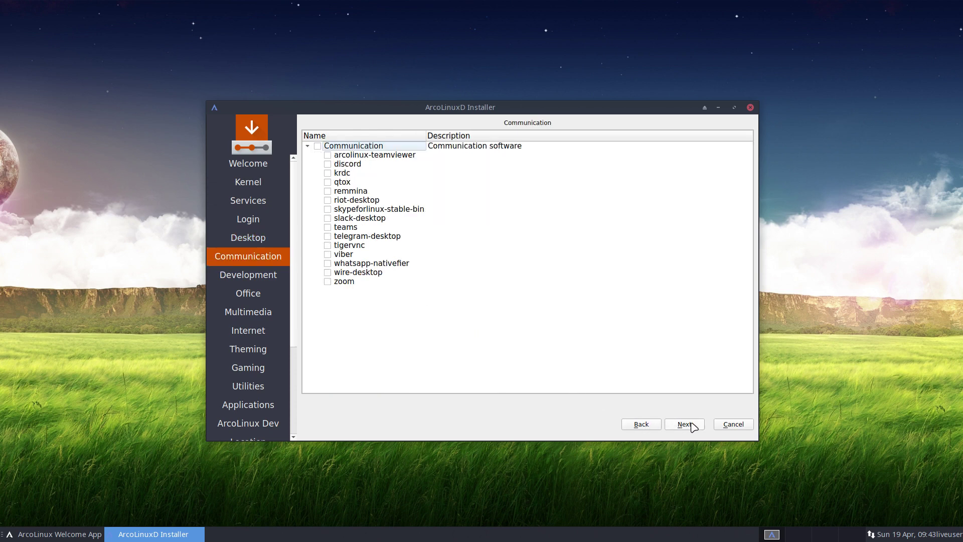
left_click(694, 427)
left_click(694, 426)
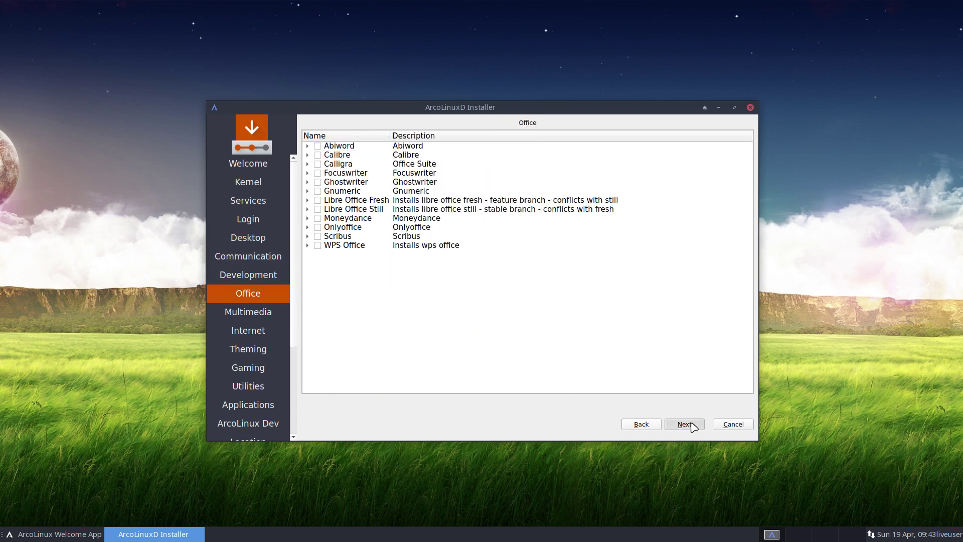
left_click(694, 426)
left_click(694, 426)
left_click(692, 426)
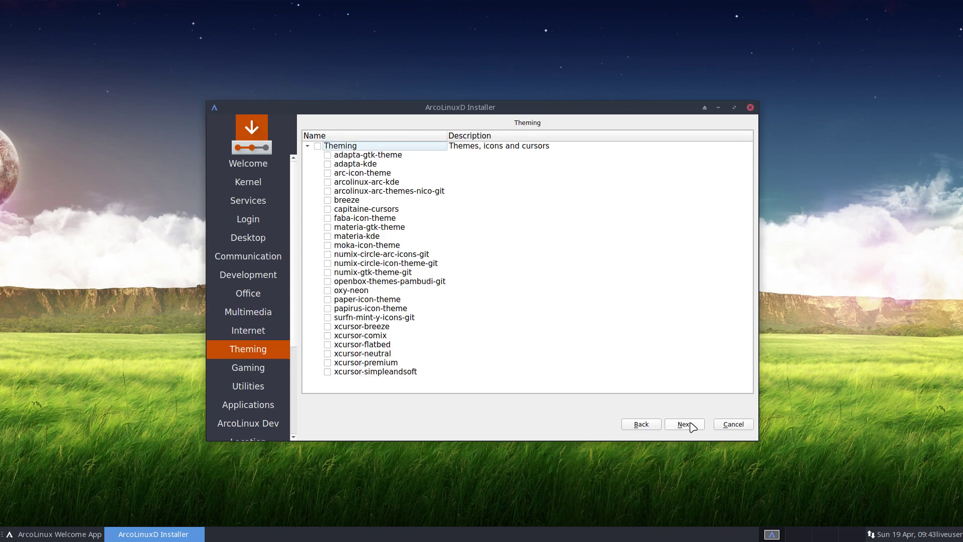
left_click(692, 427)
left_click(692, 427)
left_click(691, 426)
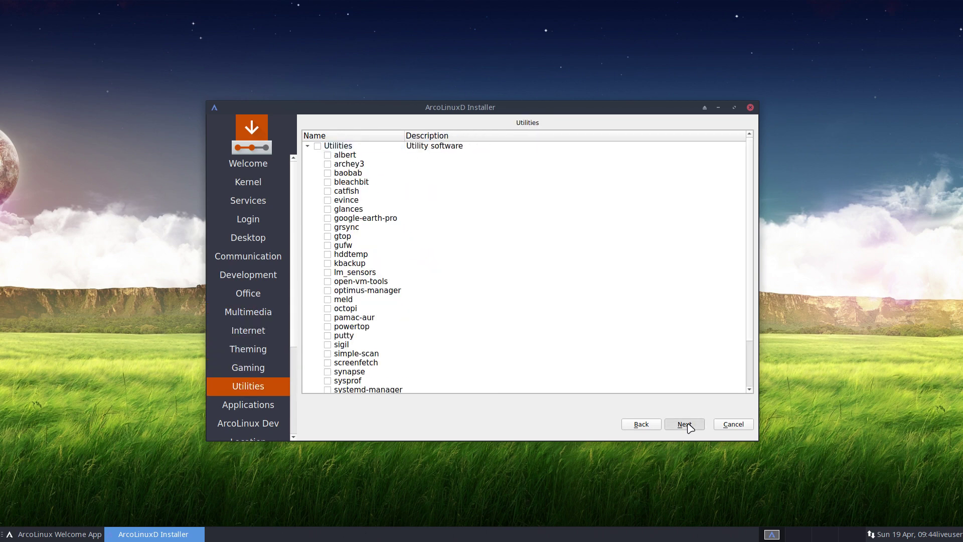
left_click(691, 427)
left_click(690, 427)
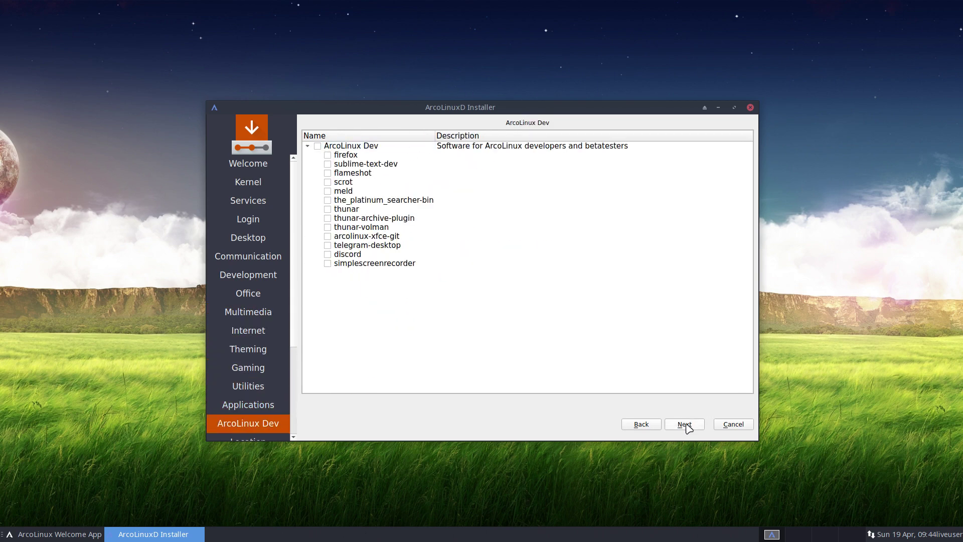
left_click(653, 427)
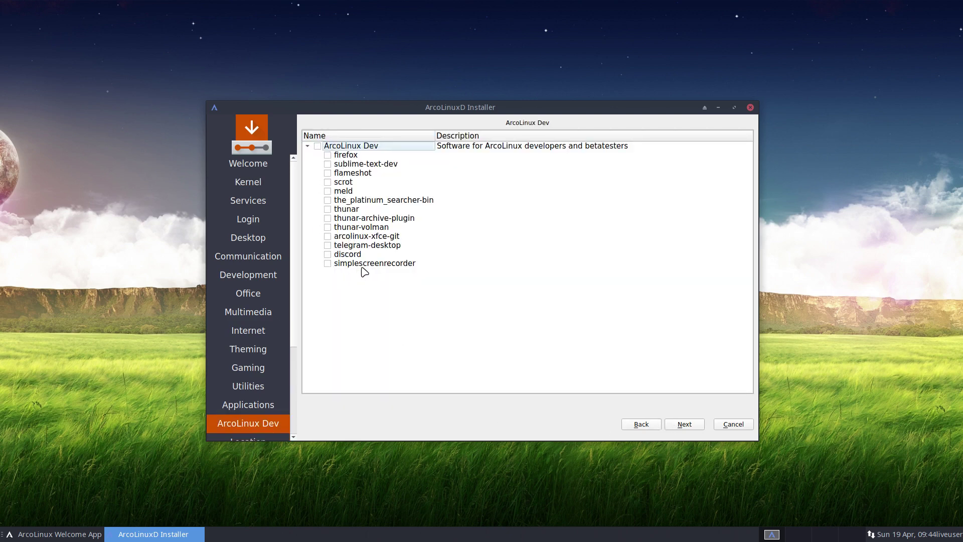
left_click(640, 425)
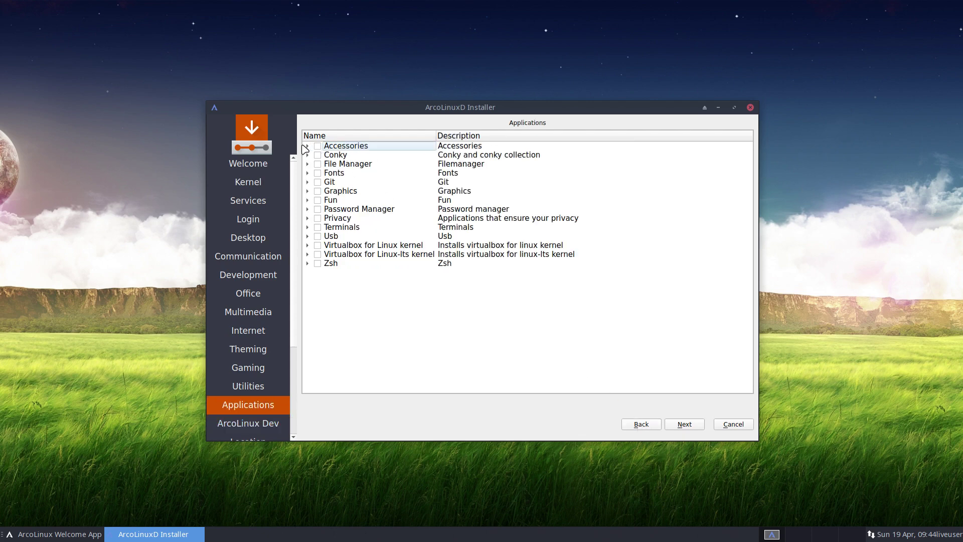
left_click(308, 146)
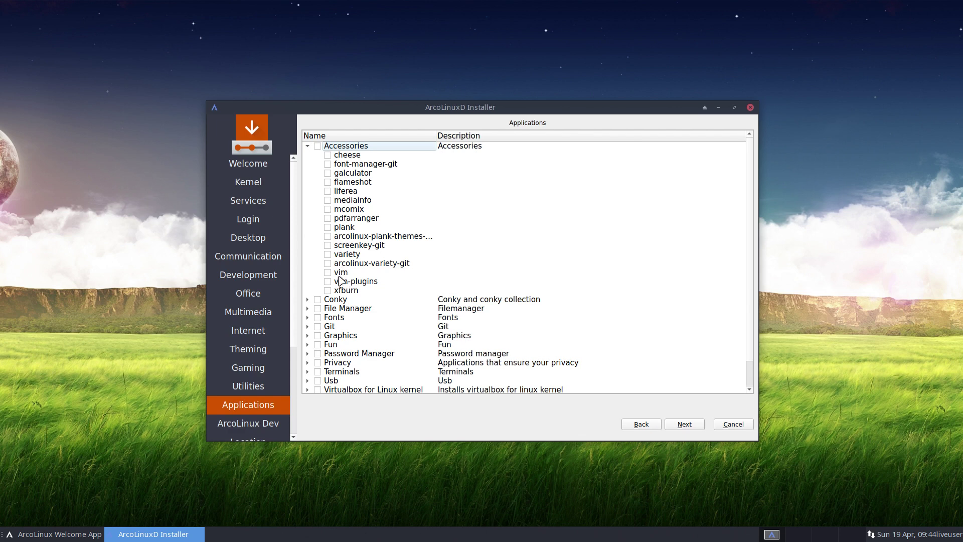
left_click(308, 146)
left_click(309, 229)
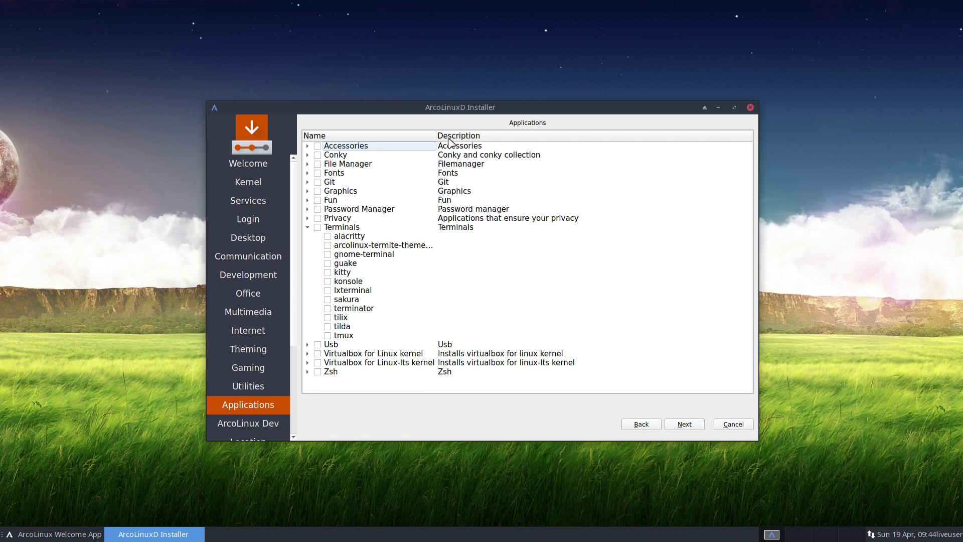
left_click_drag(436, 135, 467, 136)
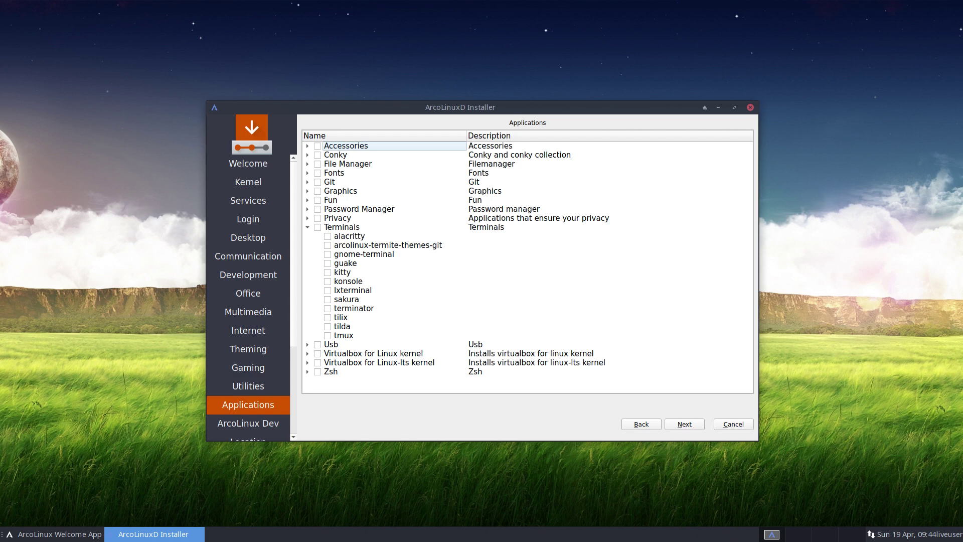
left_click(693, 425)
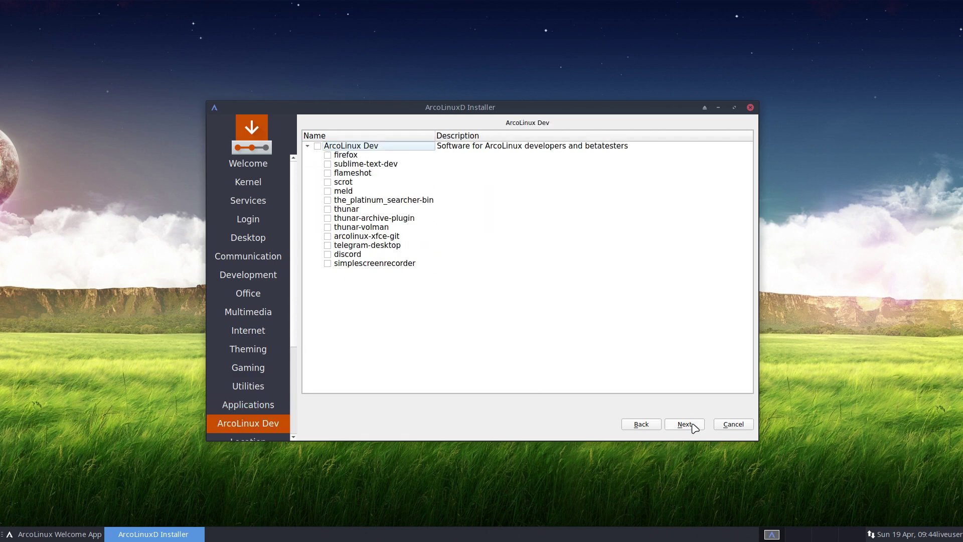
Try the Malta and Paris time zones, then pick Brussels on the map
left_click(694, 426)
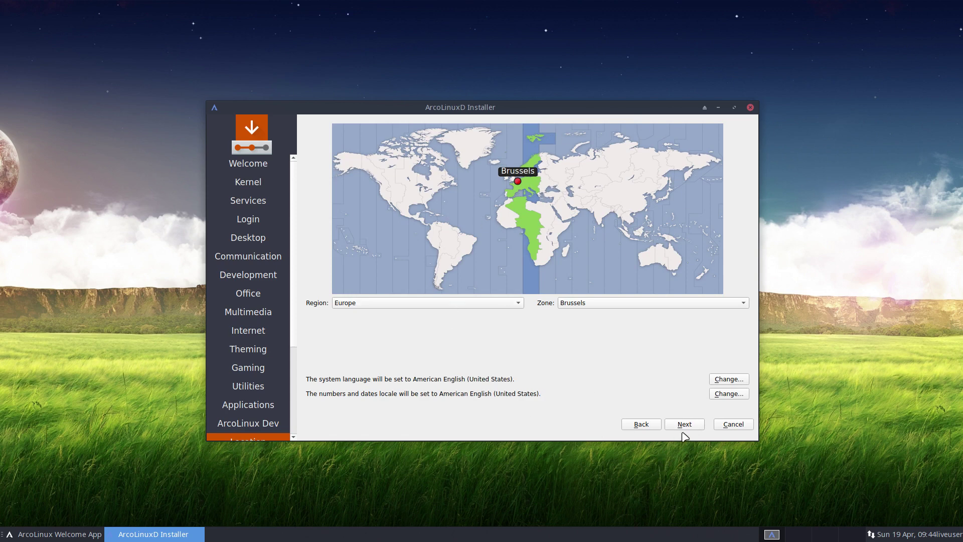
left_click(634, 305)
left_click(635, 308)
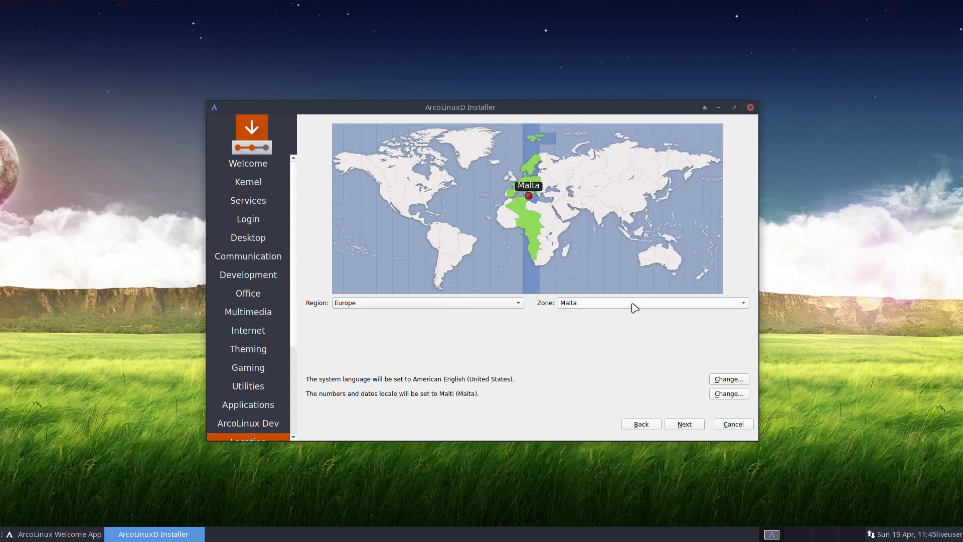
left_click(517, 184)
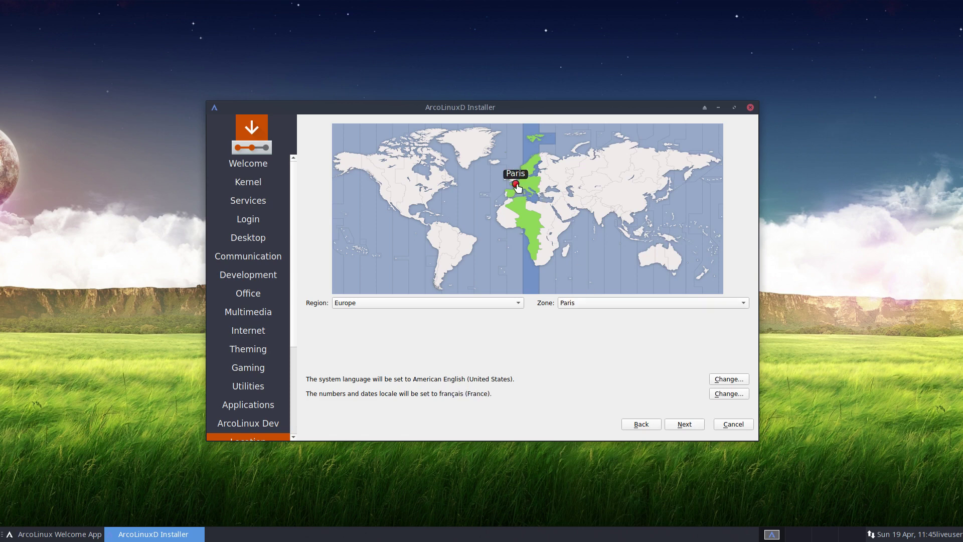
left_click(519, 184)
Select the Belgian keyboard layout and move on to disk partitioning
left_click(685, 424)
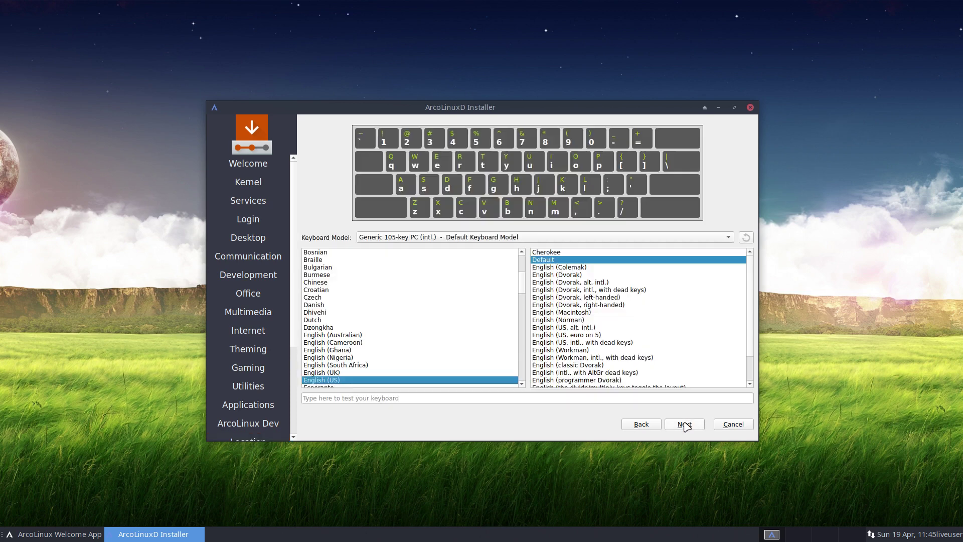
scroll(336, 308, "up", 4)
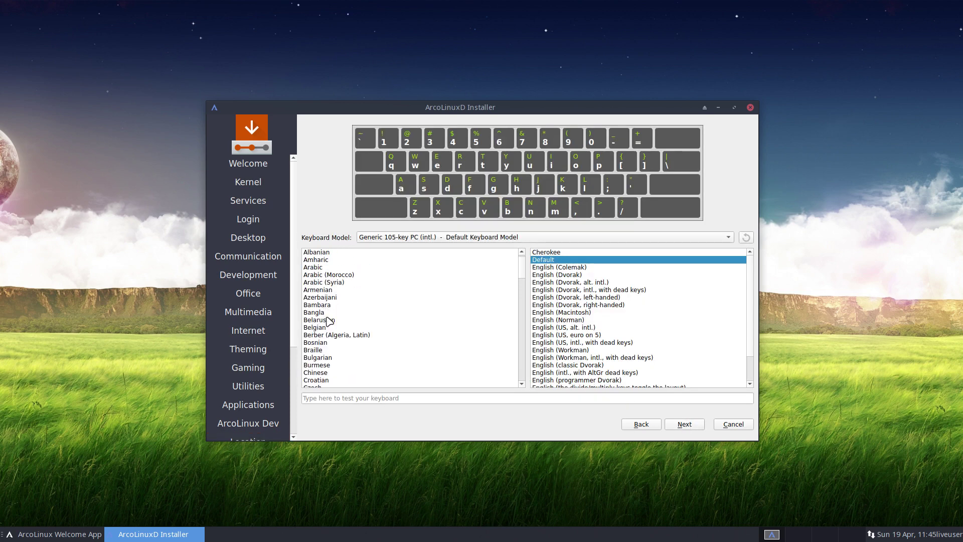
left_click(331, 327)
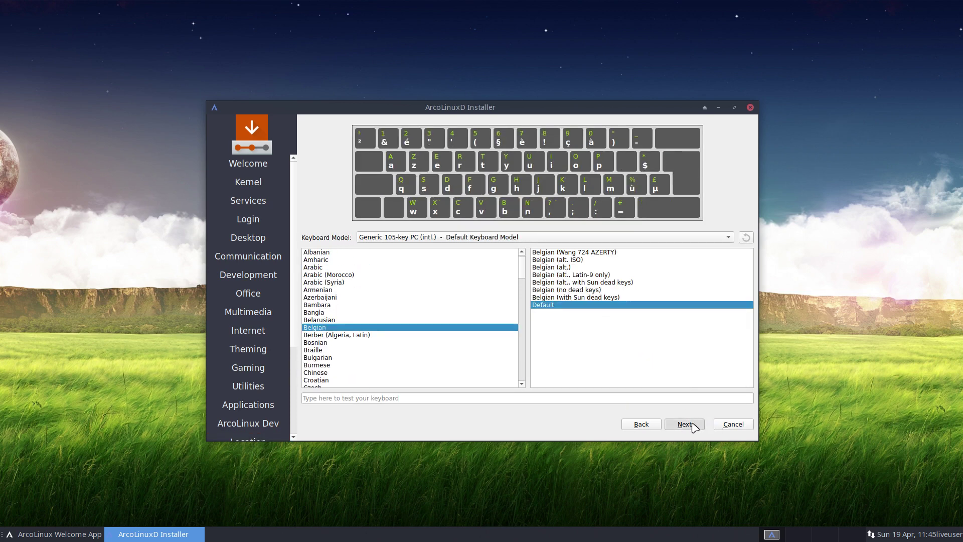
left_click(688, 424)
Erase the whole 20 GiB VBOX disk with No Swap and encryption left off
left_click(360, 151)
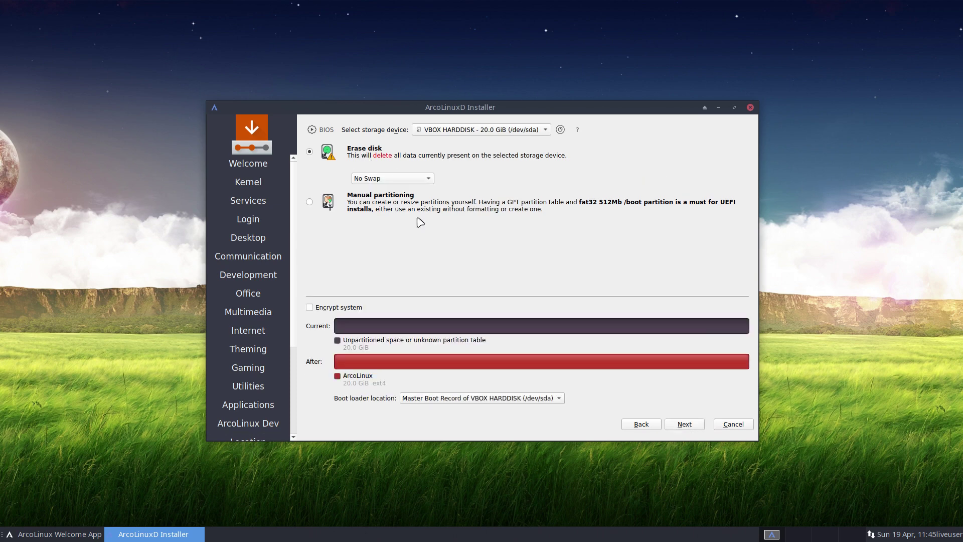
left_click(327, 311)
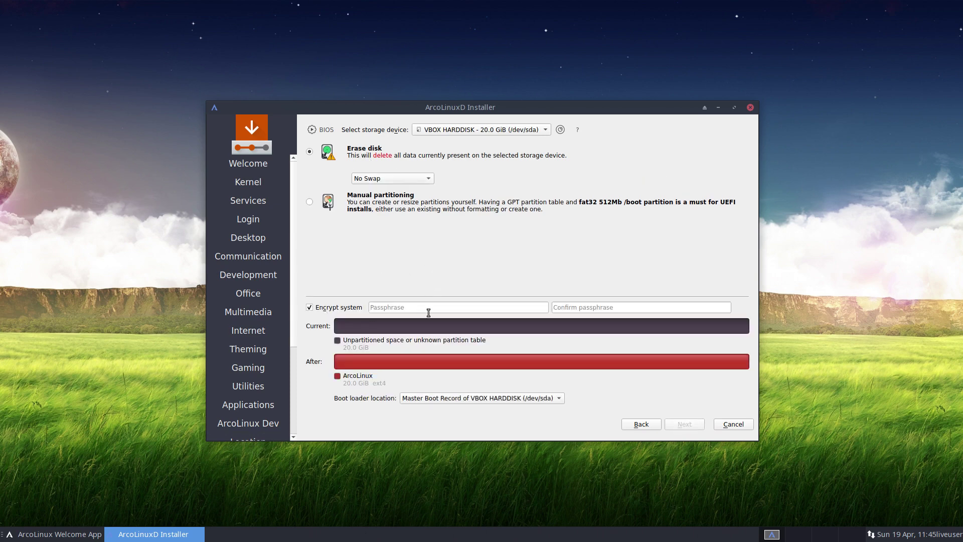
left_click(399, 179)
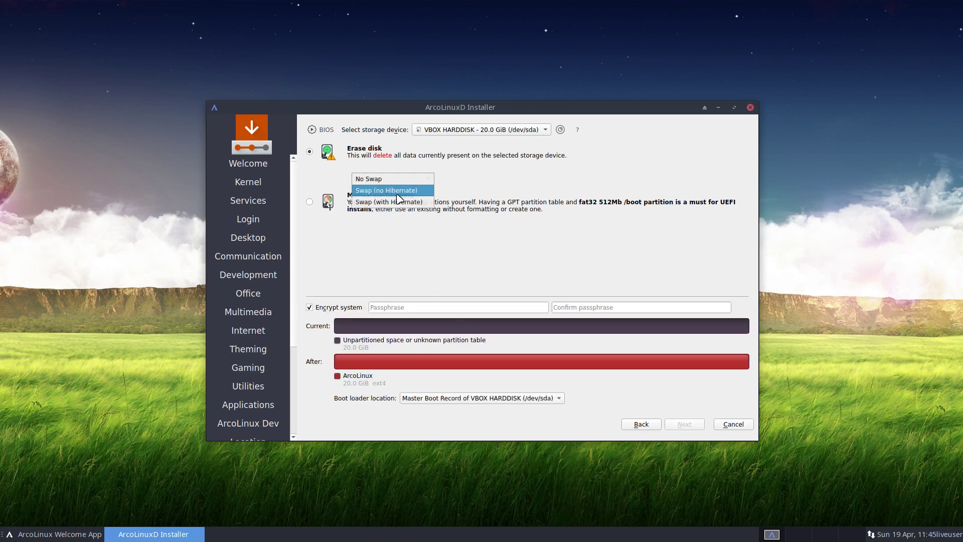
left_click(313, 312)
left_click(311, 308)
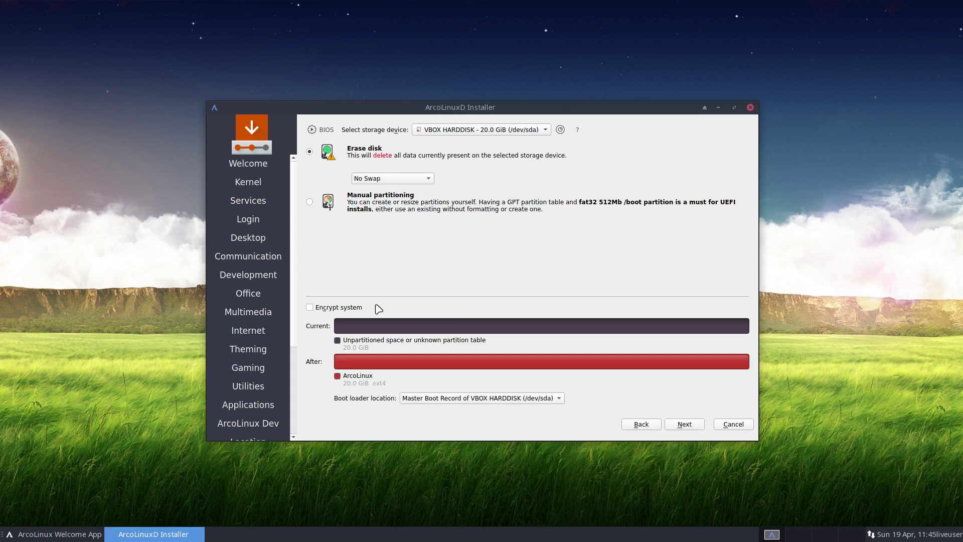
left_click(701, 425)
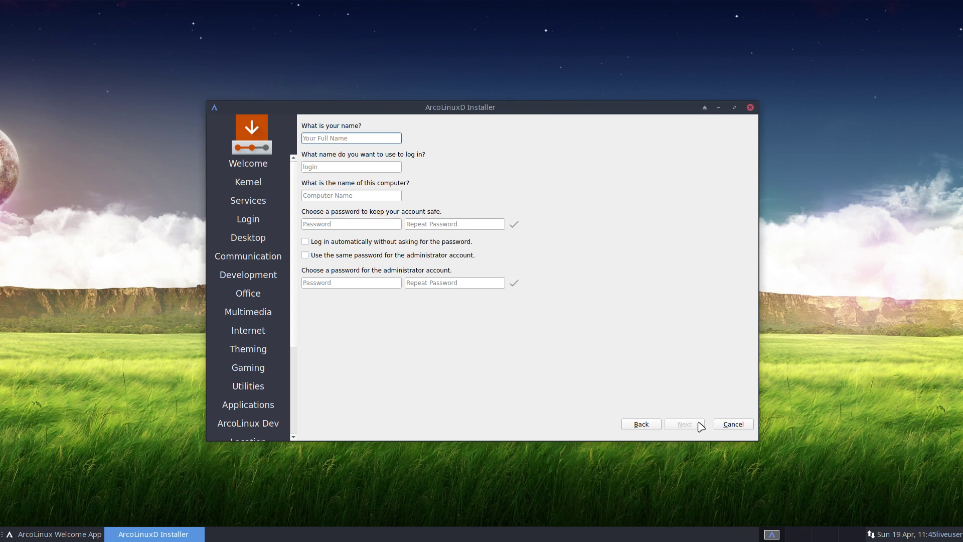
Enter the user's name and type the account password in both password fields
key("Tab")
key("Tab")
key("Tab")
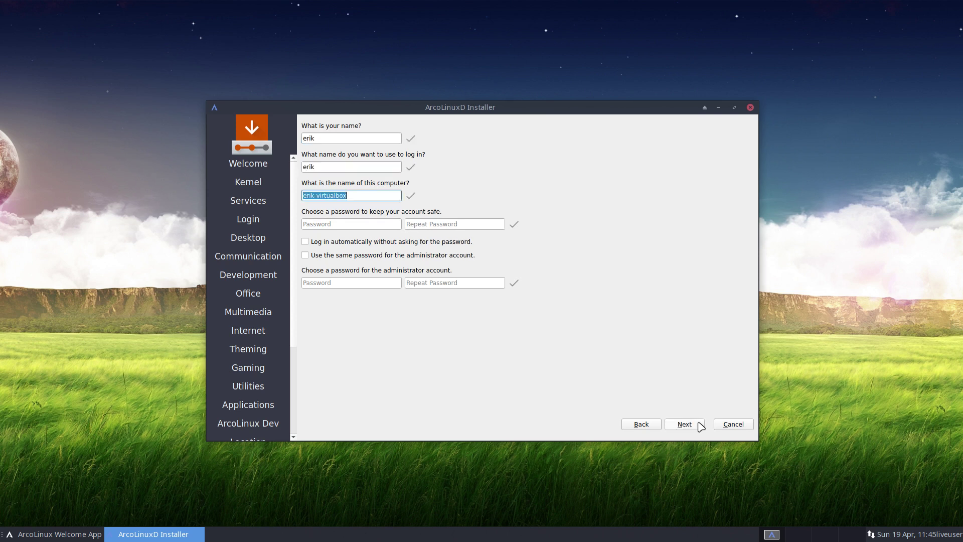
key("Tab")
Enable automatic login and the same password for administrator, then start the installation
key("Tab")
key("space")
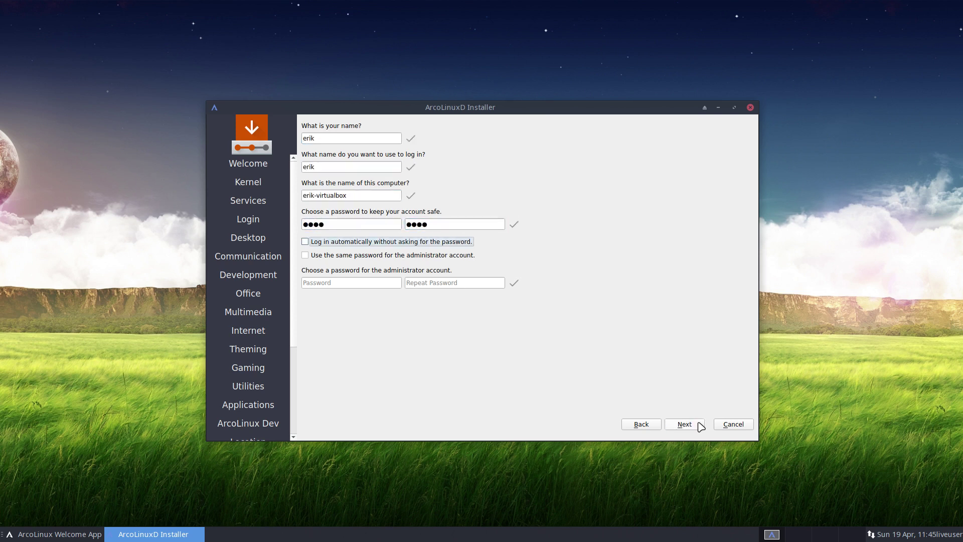
key("Tab")
key("space")
left_click(701, 425)
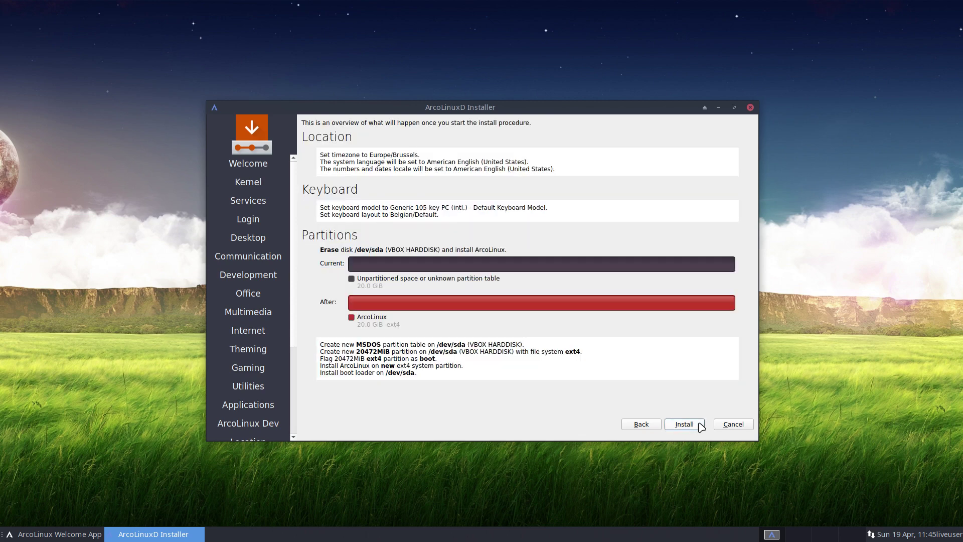
left_click(701, 426)
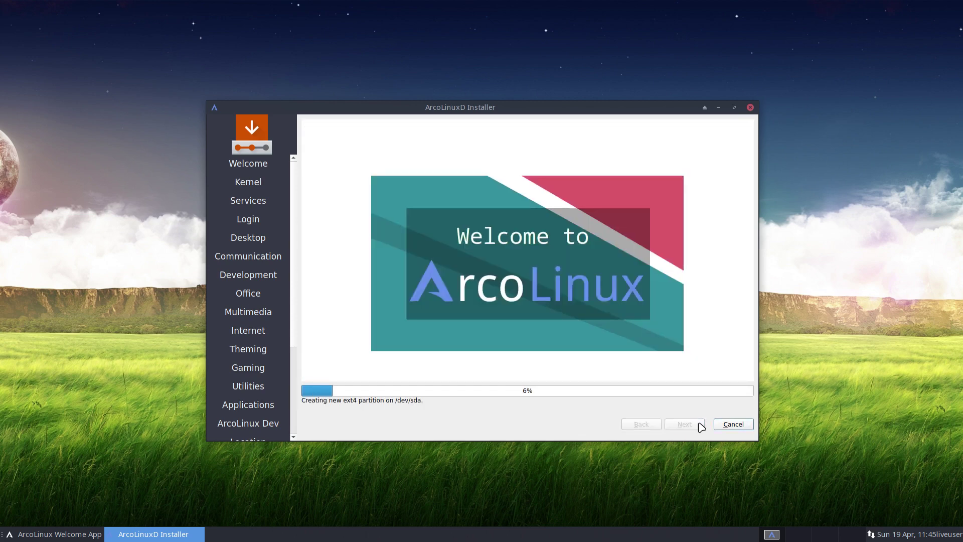
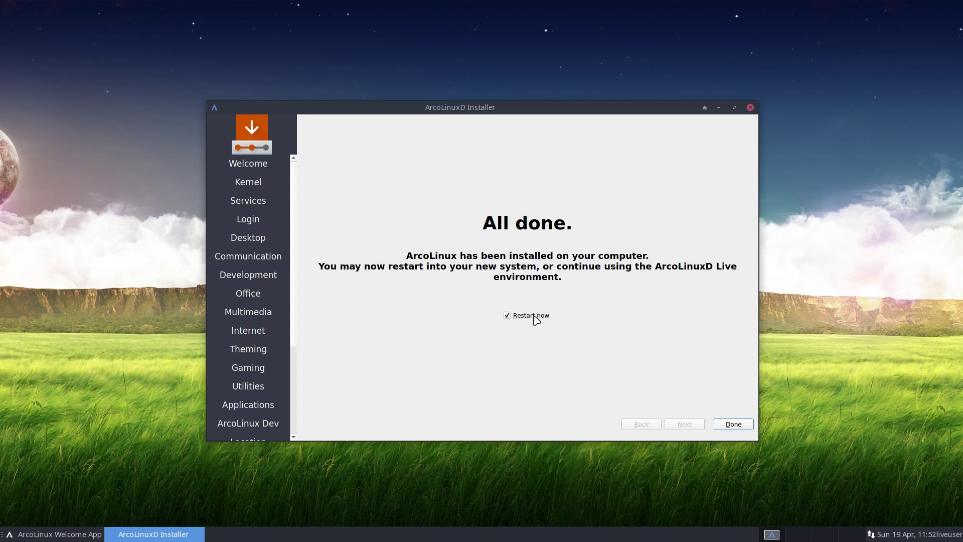
Reboot the VM and choose 'Boot existing OS' to start the installed system to its login prompt
left_click(745, 424)
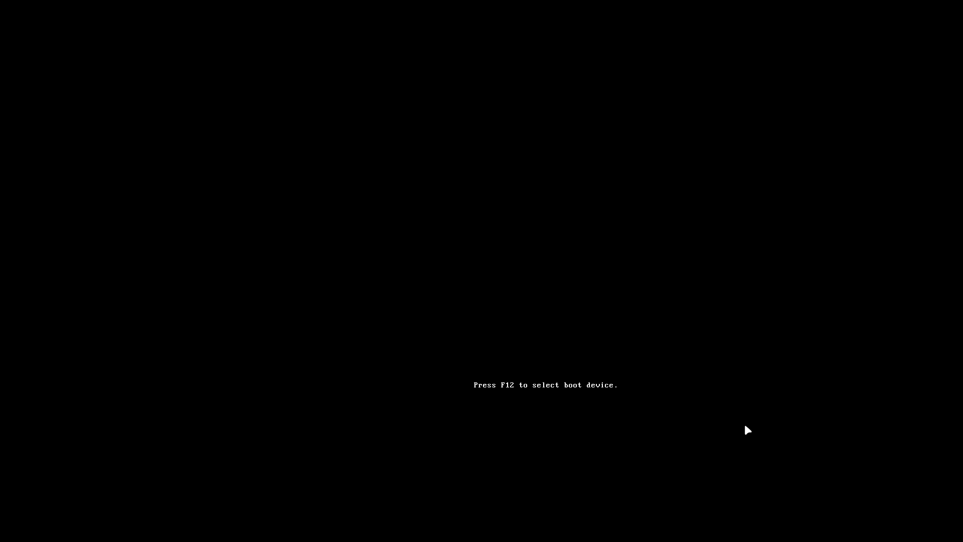
key("Down")
key("Down")
key("Down")
key("Down")
key("Down")
key("Return")
key("Return")
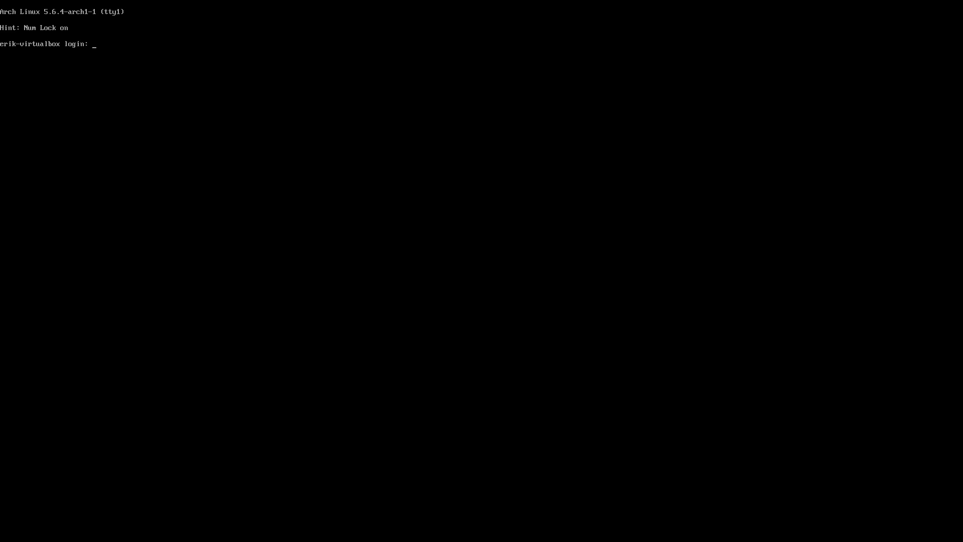
Log in at the tty1 prompt with the user account and run skel
type("erik")
key("Return")
key("Return")
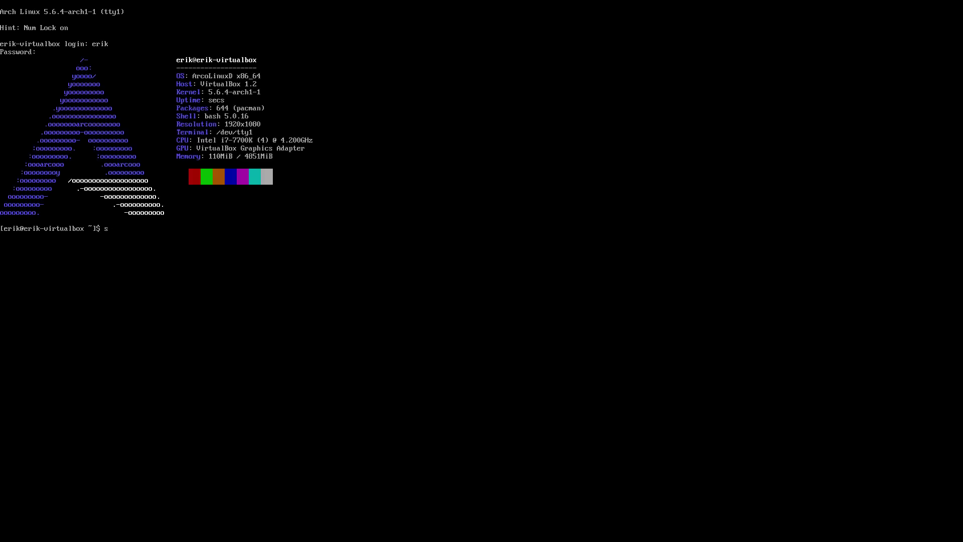
key("Return")
Enable lightdm.service with 'sudo systemctl enable', then rerun it with the force option
type("sudo systemc")
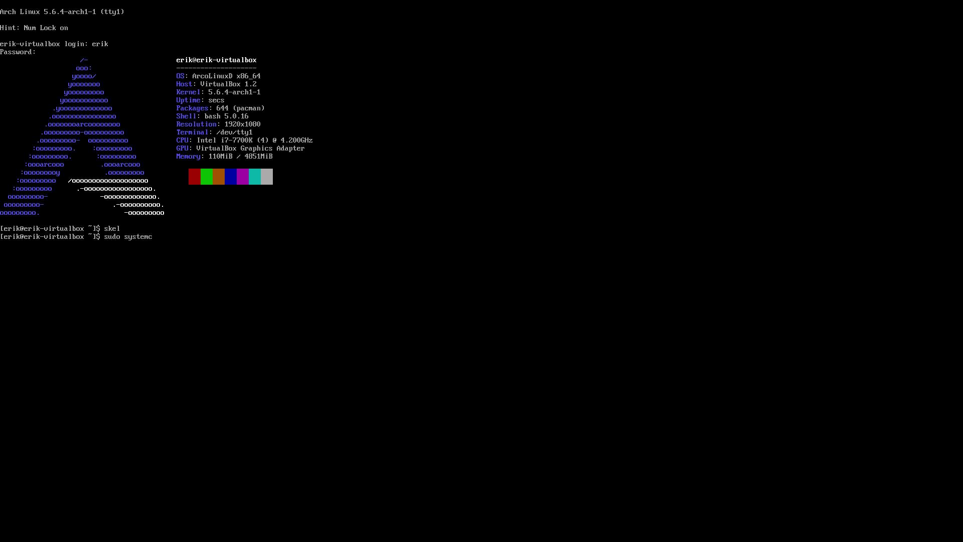
type("tl ens")
type("ble lig")
key("Tab")
key("BackSpace")
key("BackSpace")
key("BackSpace")
key("BackSpace")
key("BackSpace")
key("BackSpace")
key("BackSpace")
key("BackSpace")
key("BackSpace")
key("BackSpace")
key("BackSpace")
key("BackSpace")
key("BackSpace")
key("Tab")
key("Return")
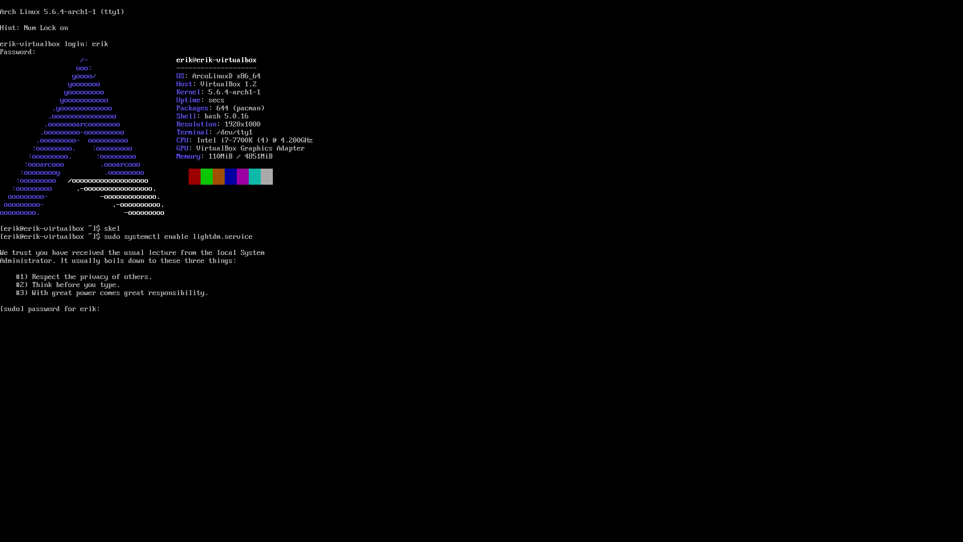
key("Return")
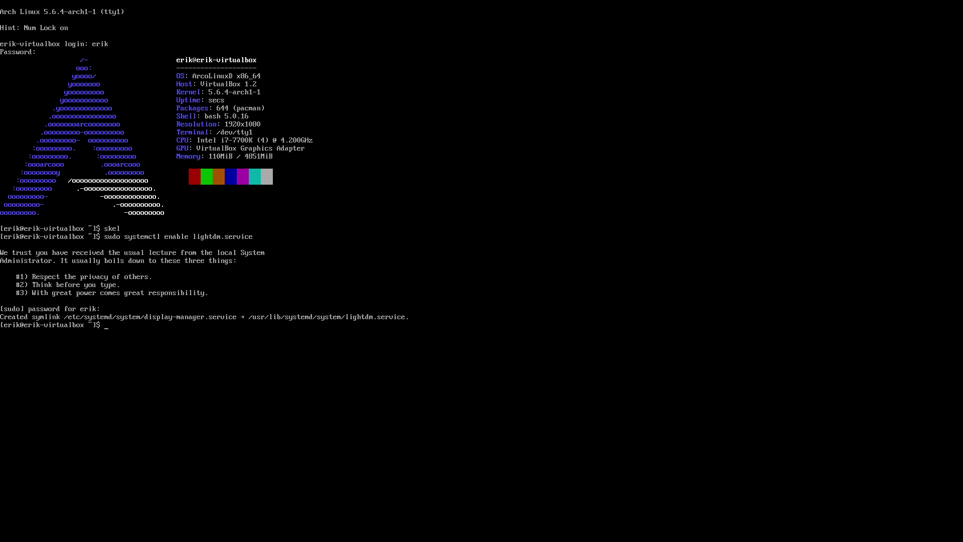
key("Up")
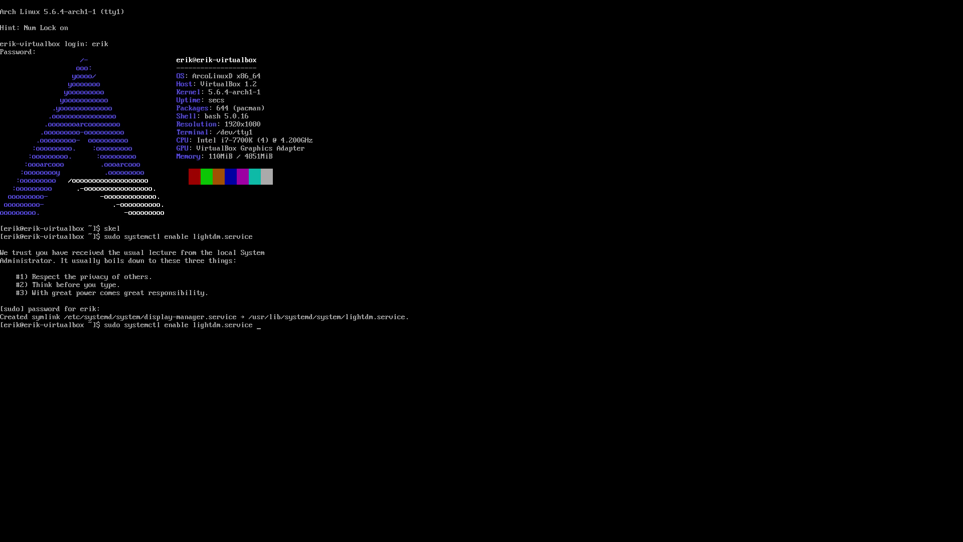
key("Return")
type("pdate")
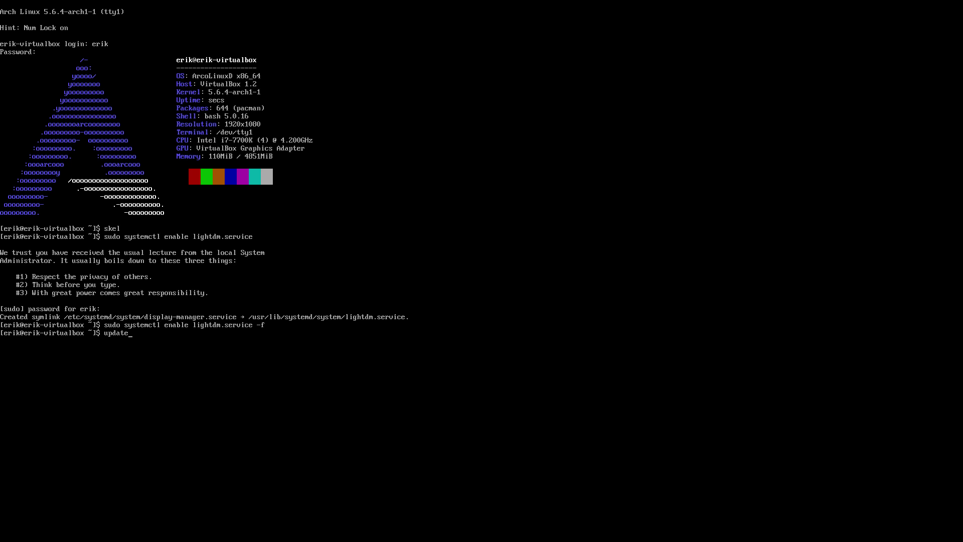
Run the 'update' system upgrade, then reboot via 'Boot existing OS' into the graphical JWM desktop
key("BackSpace")
key("BackSpace")
key("BackSpace")
key("BackSpace")
key("BackSpace")
key("BackSpace")
type("mirr")
type("ord")
key("BackSpace")
key("BackSpace")
key("BackSpace")
key("BackSpace")
key("BackSpace")
key("BackSpace")
key("BackSpace")
key("BackSpace")
type("update-mir")
key("Tab")
key("BackSpace")
key("BackSpace")
key("BackSpace")
key("BackSpace")
key("BackSpace")
key("BackSpace")
key("BackSpace")
key("BackSpace")
key("BackSpace")
key("BackSpace")
key("BackSpace")
key("BackSpace")
key("BackSpace")
key("BackSpace")
key("BackSpace")
type("update")
key("Return")
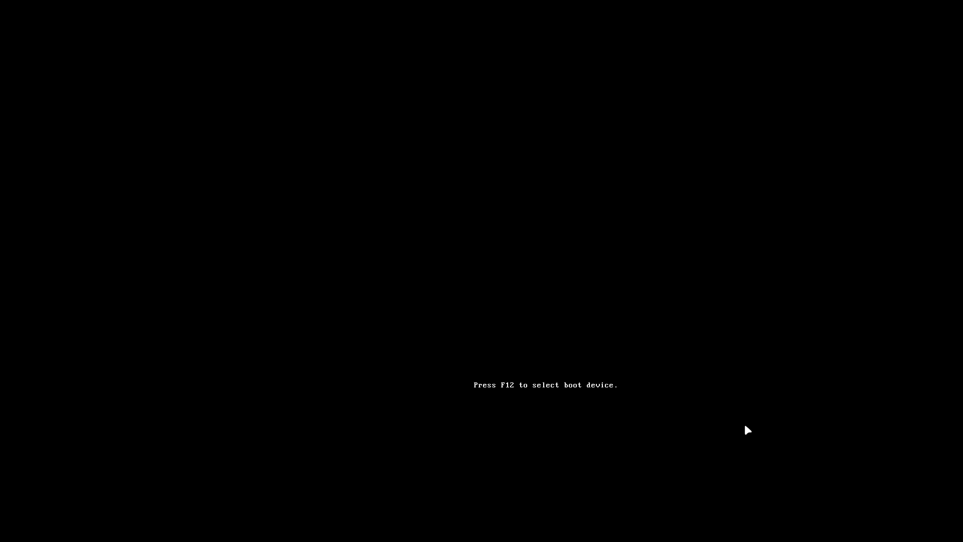
key("Down")
key("Down")
key("Down")
key("Down")
key("Down")
key("Return")
key("Return")
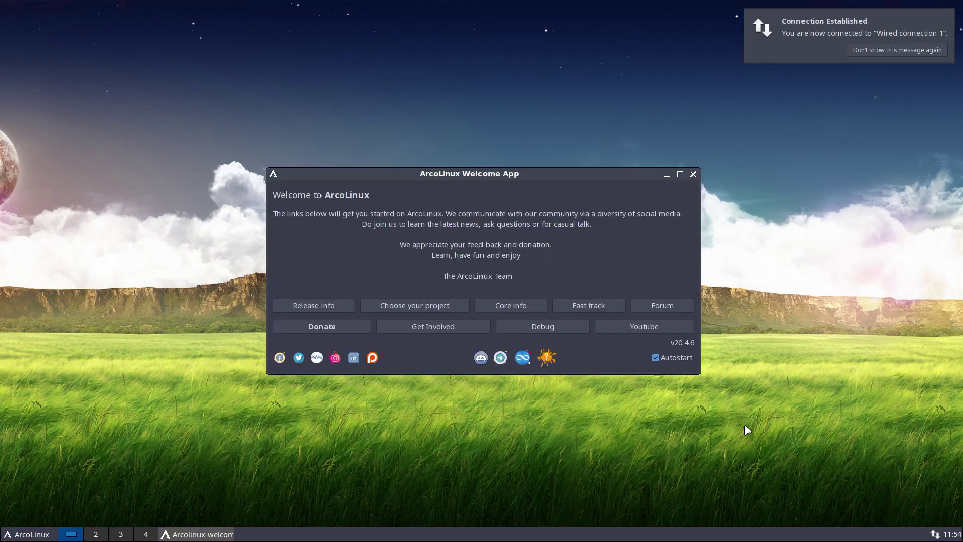
Close the Welcome App, then open a terminal showing the 'WM: JWM' system info and close it
left_click(693, 173)
left_click(898, 50)
right_click(307, 178)
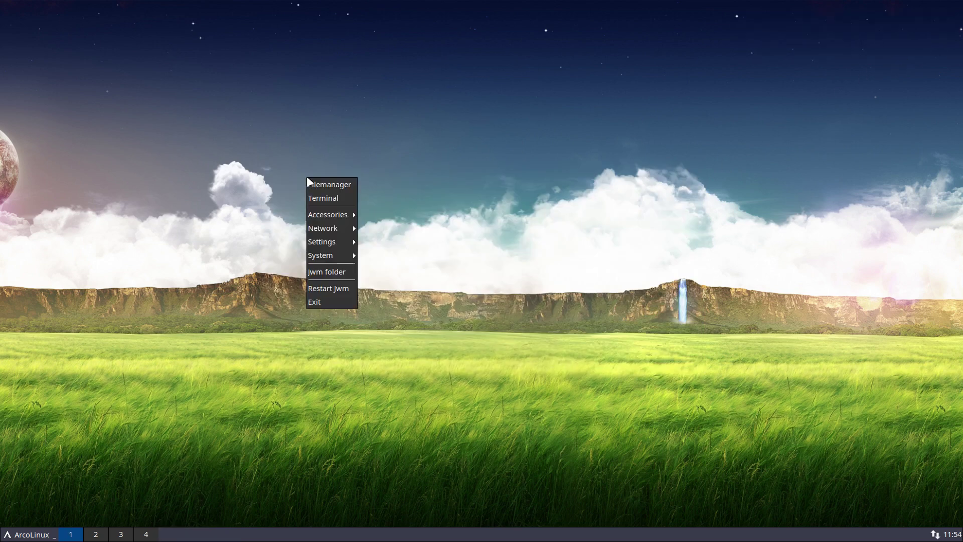
left_click(329, 199)
left_click_drag(538, 165, 757, 85)
left_click_drag(745, 159, 698, 155)
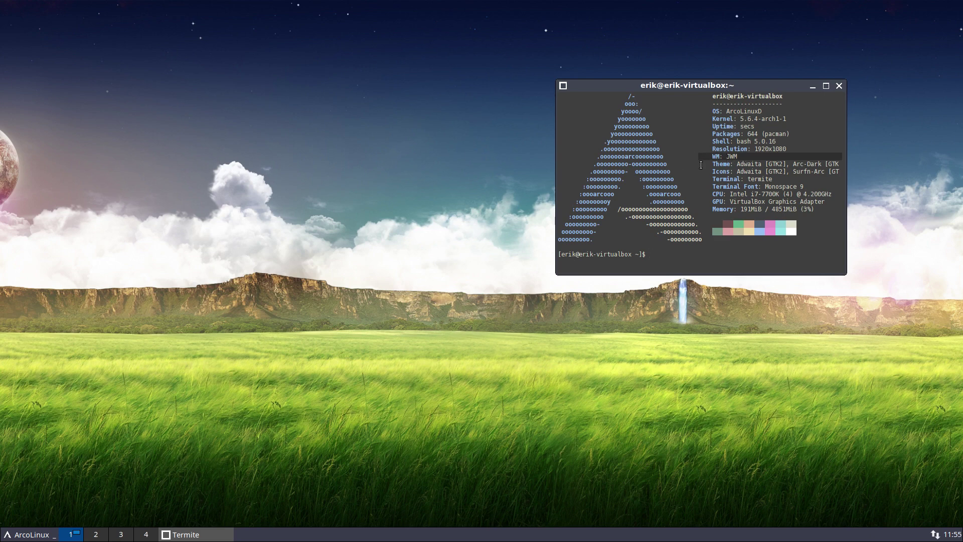
left_click(723, 155)
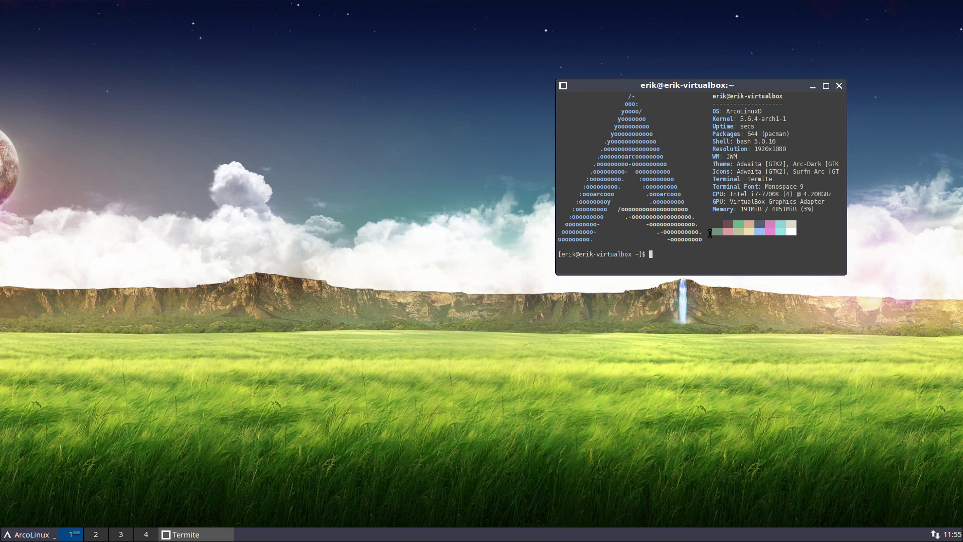
left_click(839, 86)
Open the main and desktop menus and browse the Accessories submenu
left_click(32, 532)
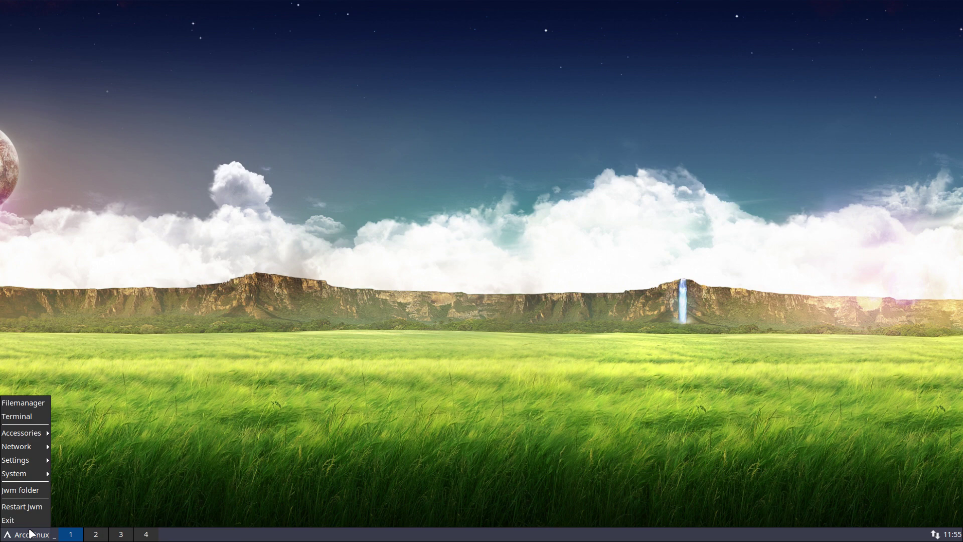
mouse_move(45, 461)
left_click(6, 537)
left_click(18, 536)
left_click(346, 61)
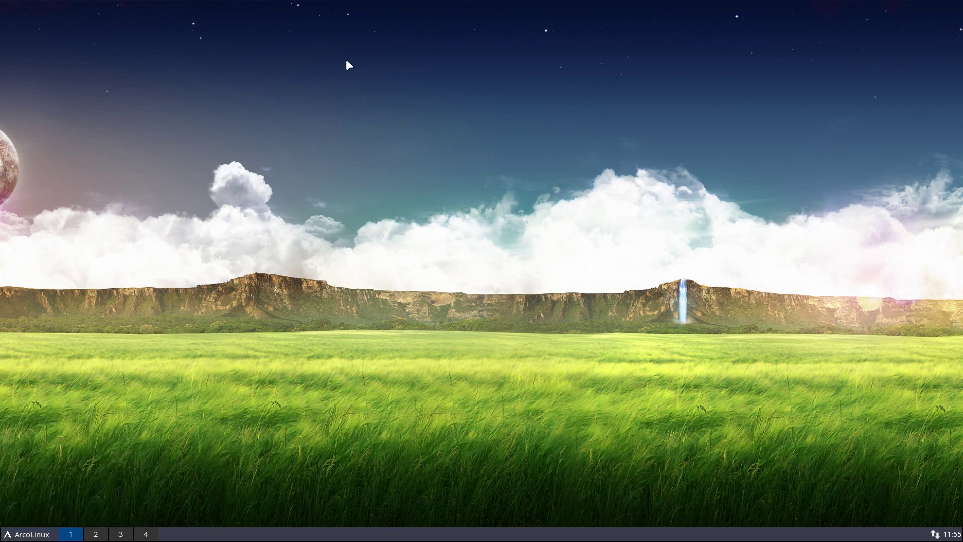
left_click(346, 61)
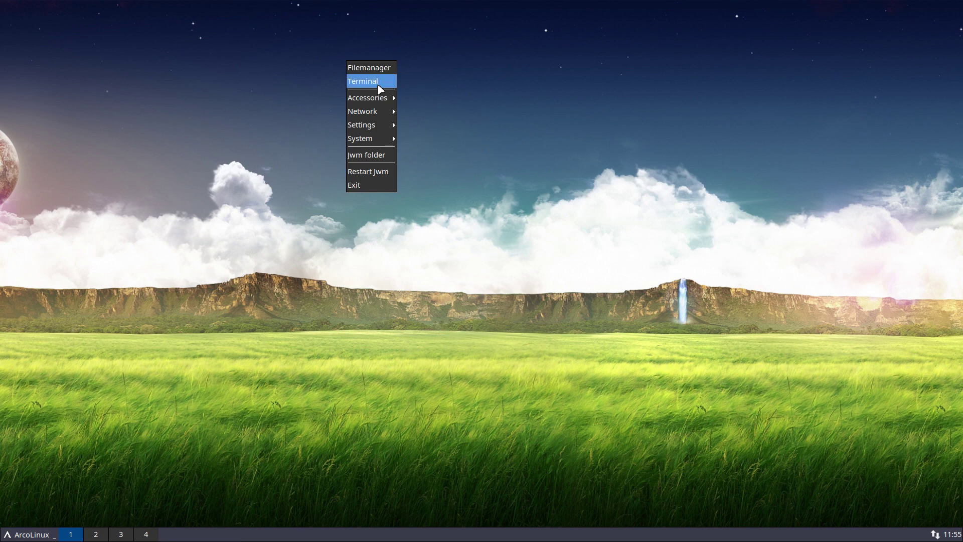
mouse_move(373, 97)
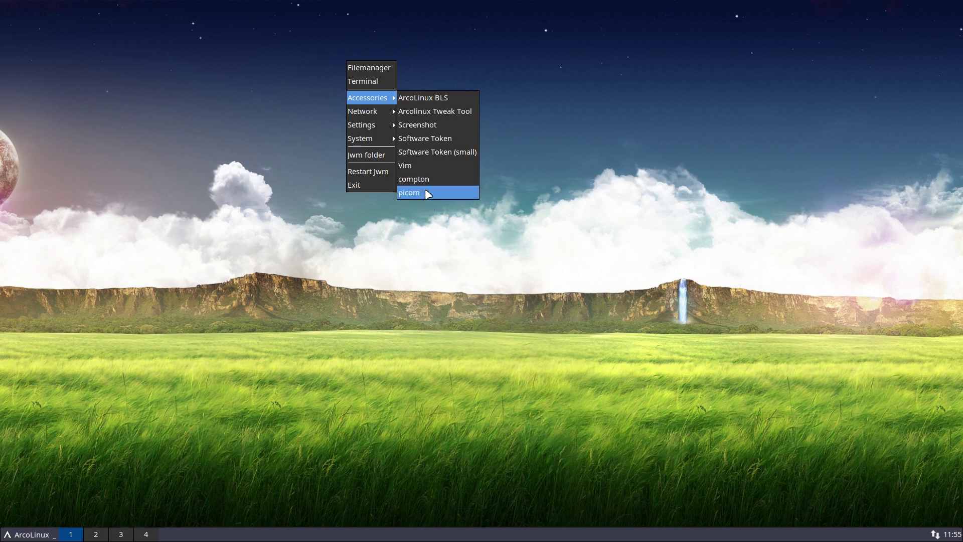
In the F12 drop-down terminal, run 'sudo pacman -S arcolinux-local-applications-git'
left_click(390, 251)
key("F12")
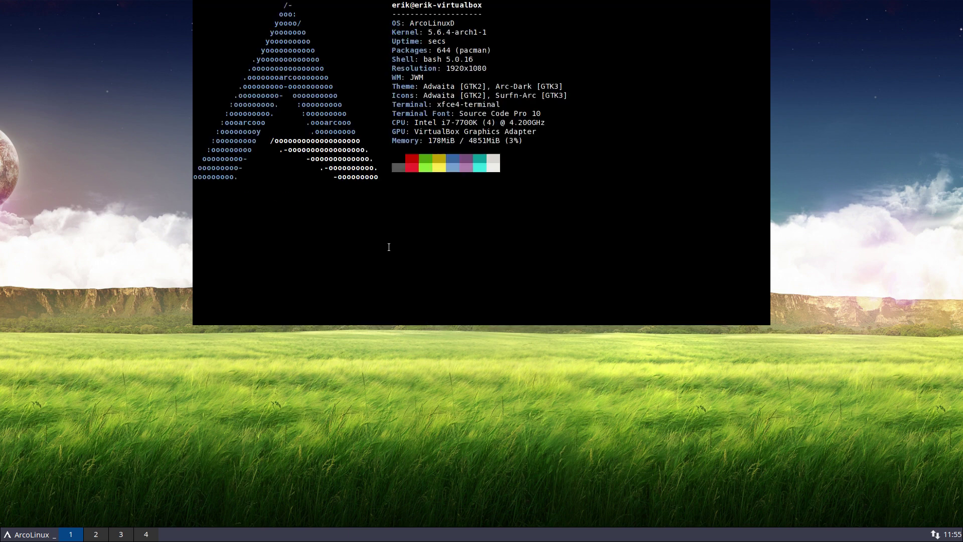
type("sudo ")
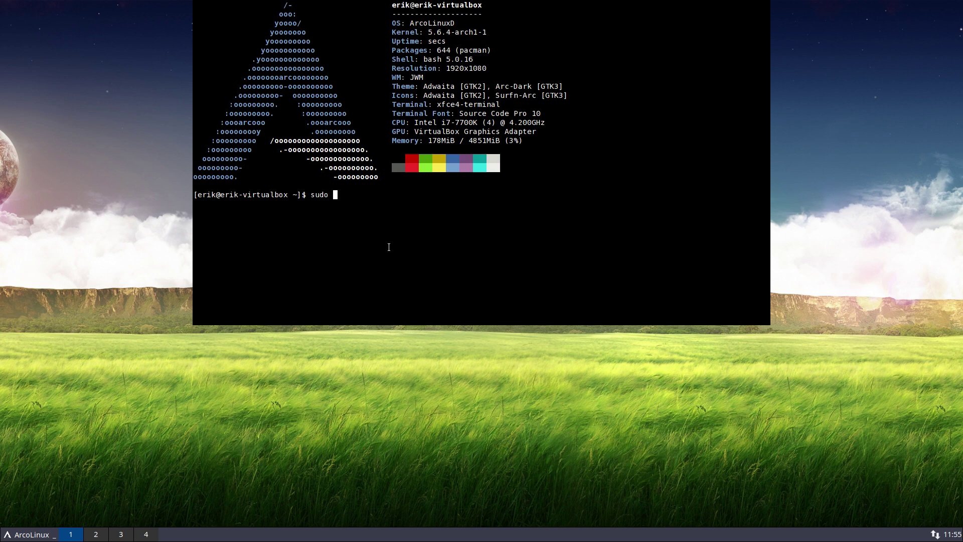
type("pacman -S ")
type("acro")
key("BackSpace")
key("BackSpace")
type("r")
type("olinux-local-ap")
key("Tab")
type("git")
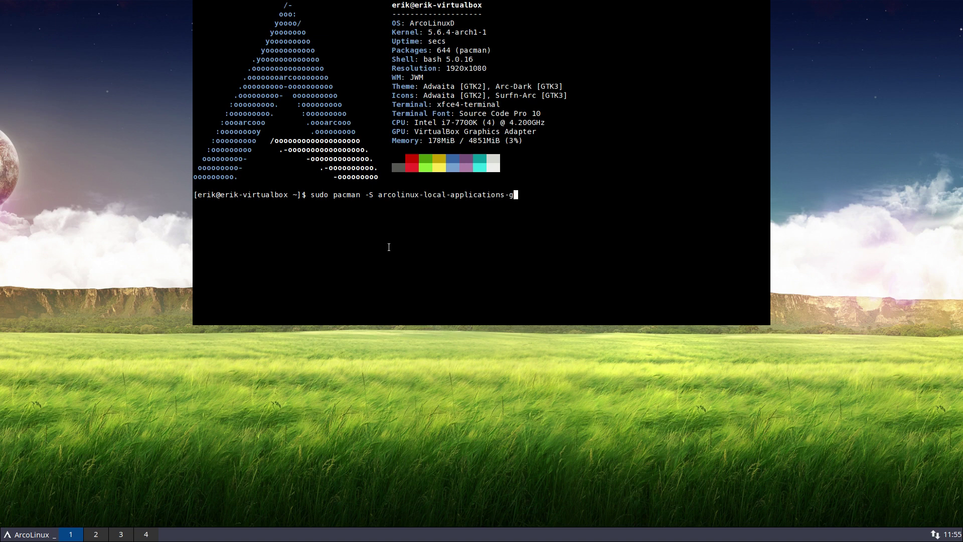
key("Return")
Confirm the install with the sudo password, run skel, and hide the drop-down terminal
key("Return")
key("Return")
type("skel")
key("Return")
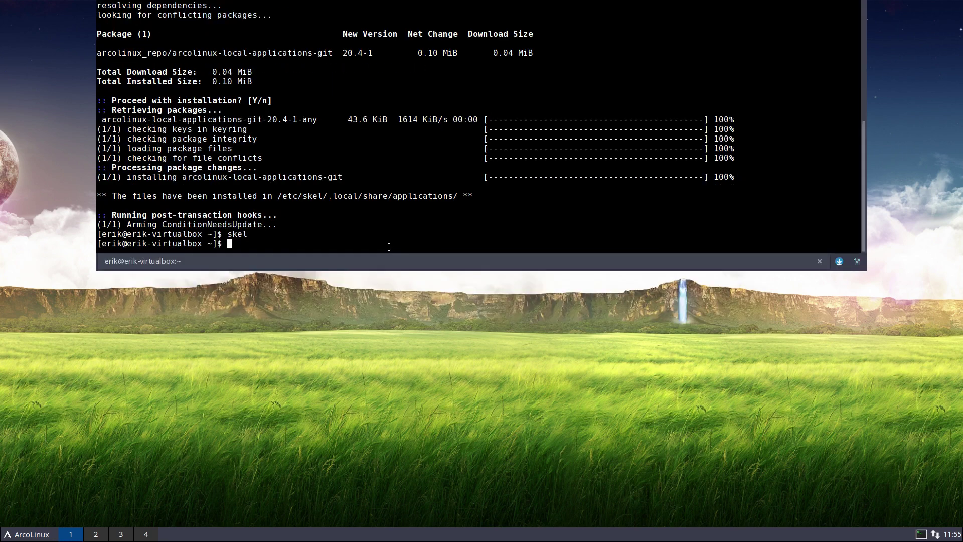
key("F12")
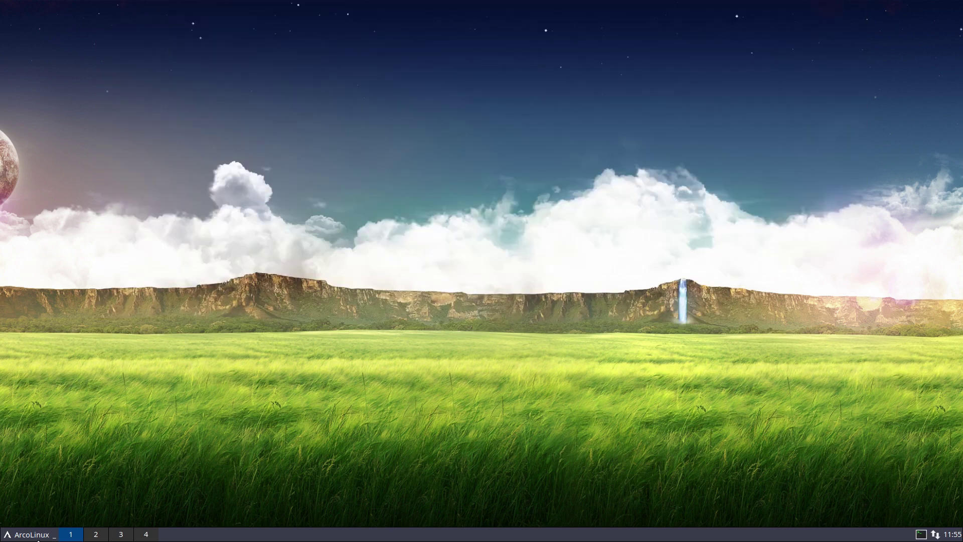
Choose Restart Jwm from the main menu, then open and close the desktop and main menus
left_click(27, 536)
left_click(23, 507)
right_click(279, 163)
mouse_move(321, 199)
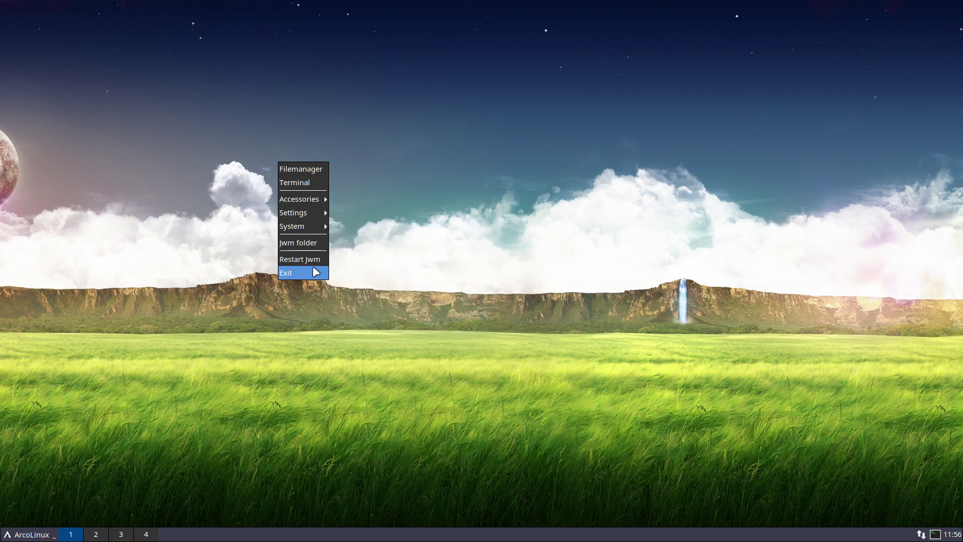
left_click(326, 428)
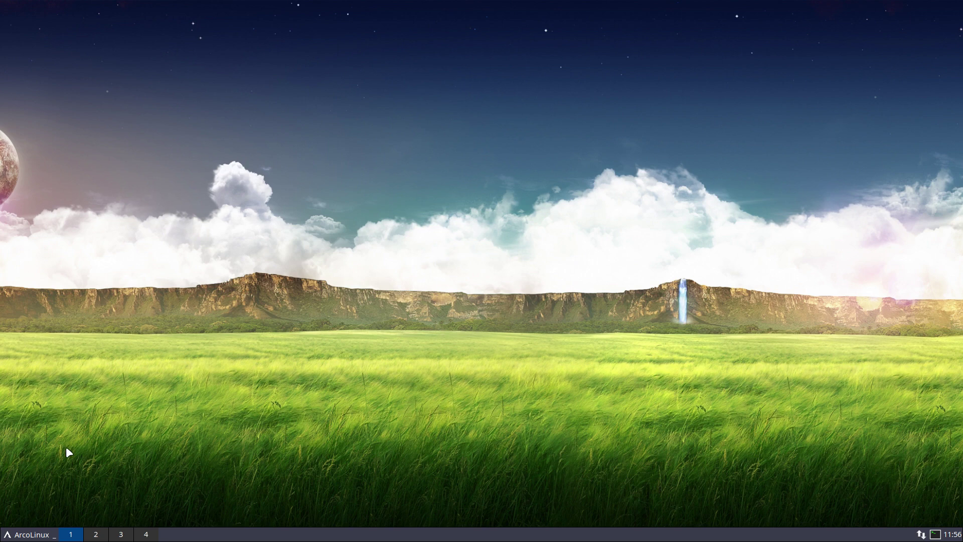
left_click(23, 541)
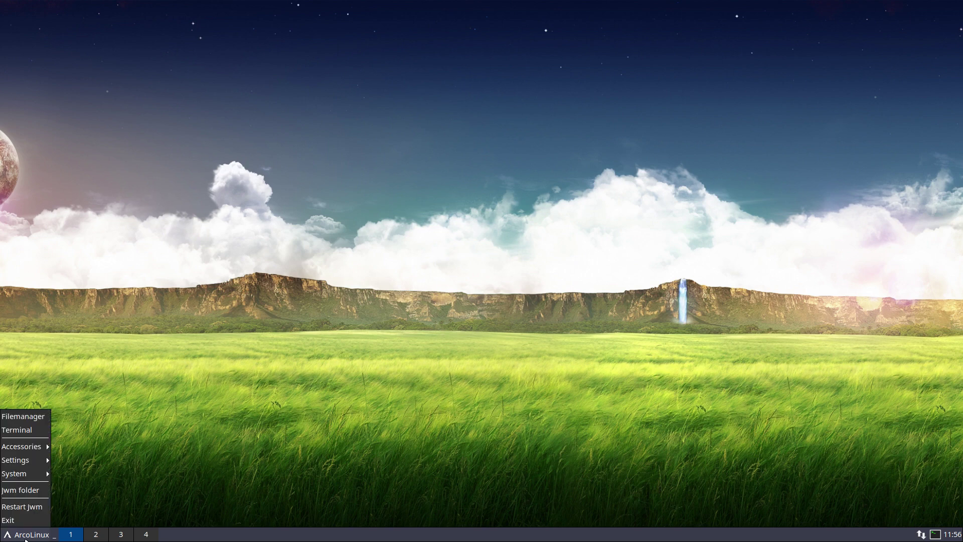
left_click(185, 60)
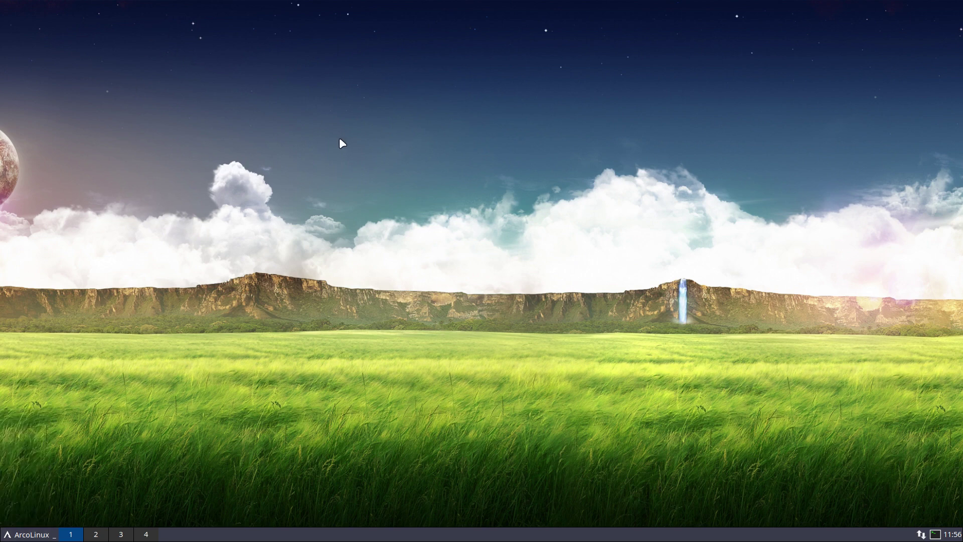